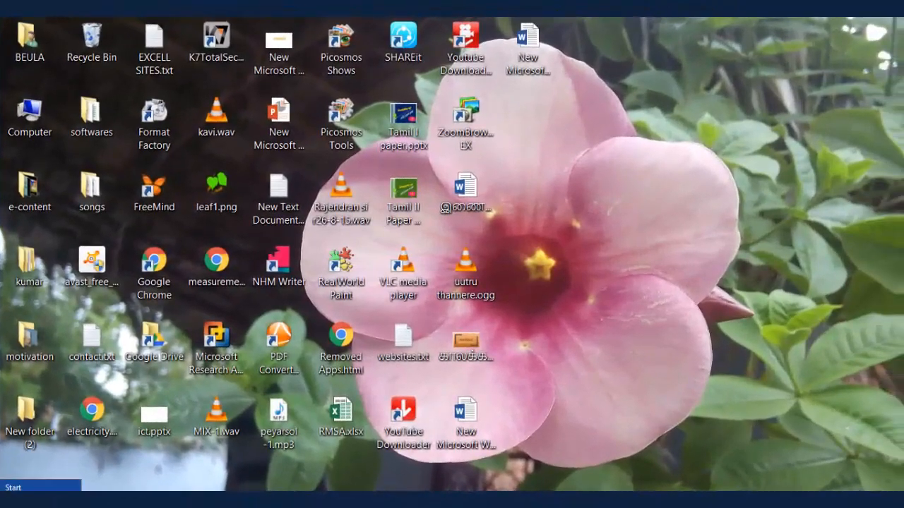
Open Hot Potatoes 6 and launch its JQuiz module.
{"action": "left_click", "coordinate": [5, 487]}
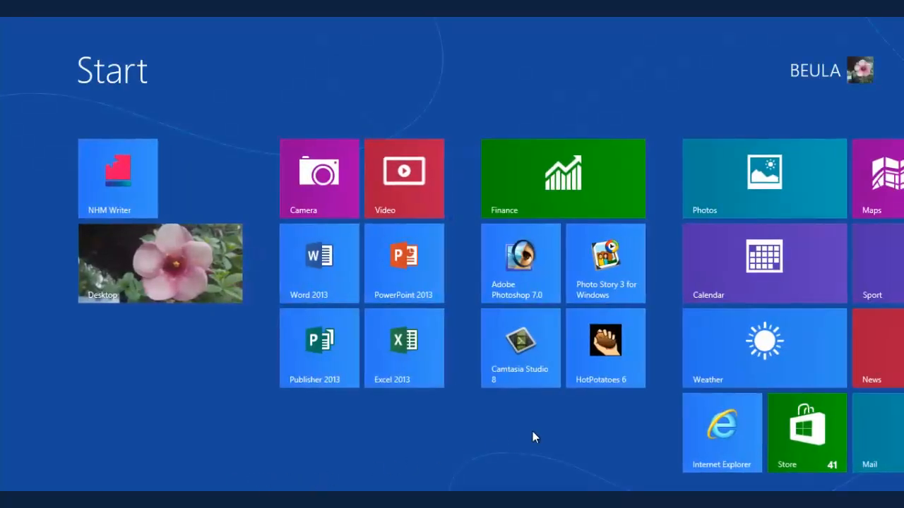
{"action": "left_click", "coordinate": [603, 348]}
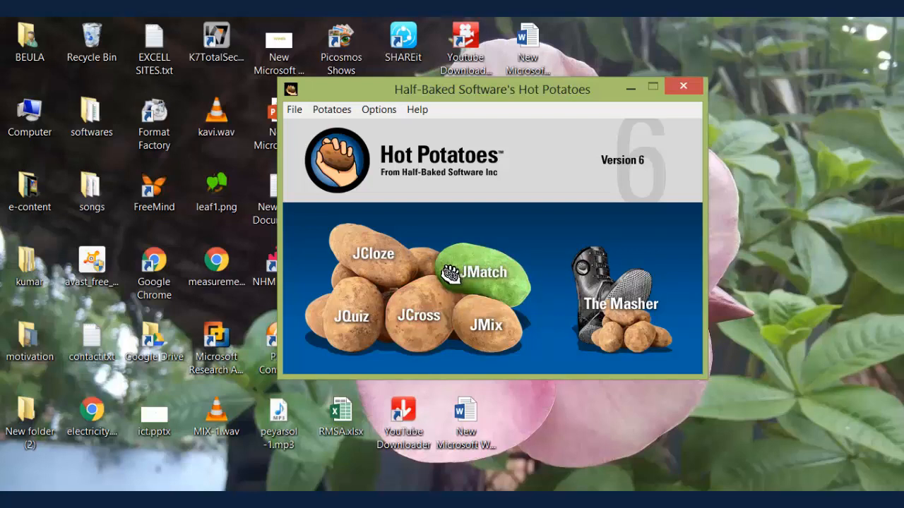
{"action": "left_click", "coordinate": [343, 326]}
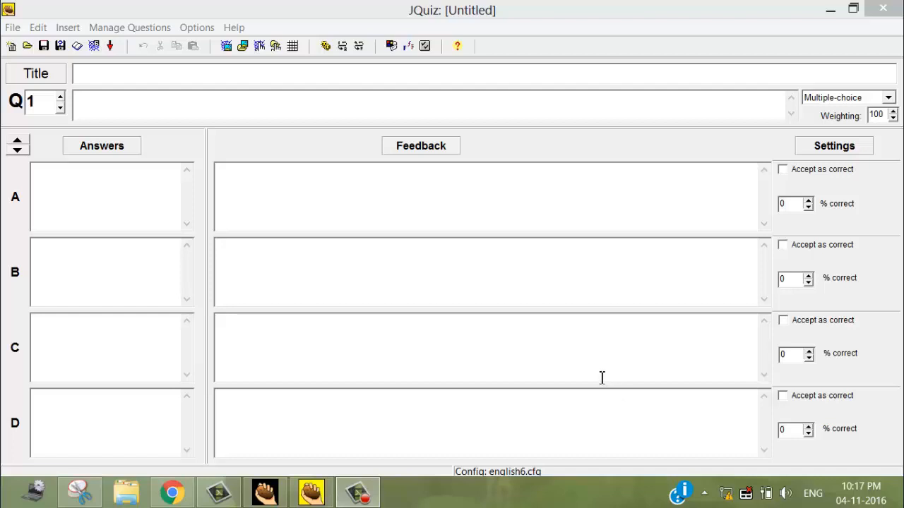
Title the quiz "அகப்பொருள்" and enter question 1 as "மலையும் மலை சார்ந்த இடமும் --------------- எனப்படும்.".
{"action": "left_click", "coordinate": [395, 73]}
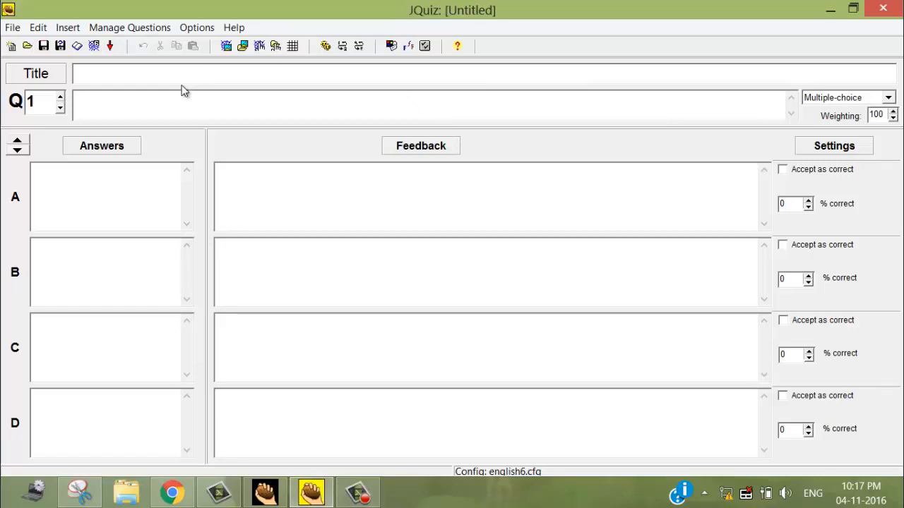
{"action": "type", "text": "அகப்பொருள்"}
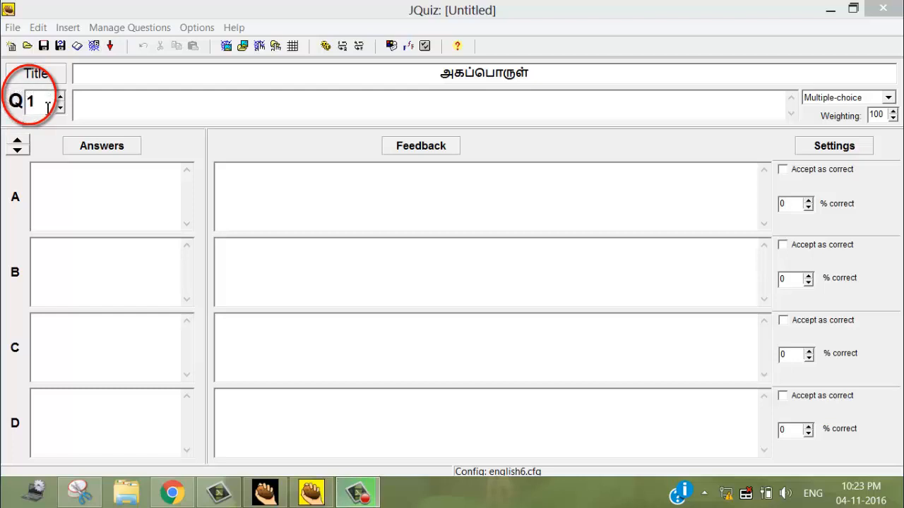
{"action": "left_click", "coordinate": [90, 104]}
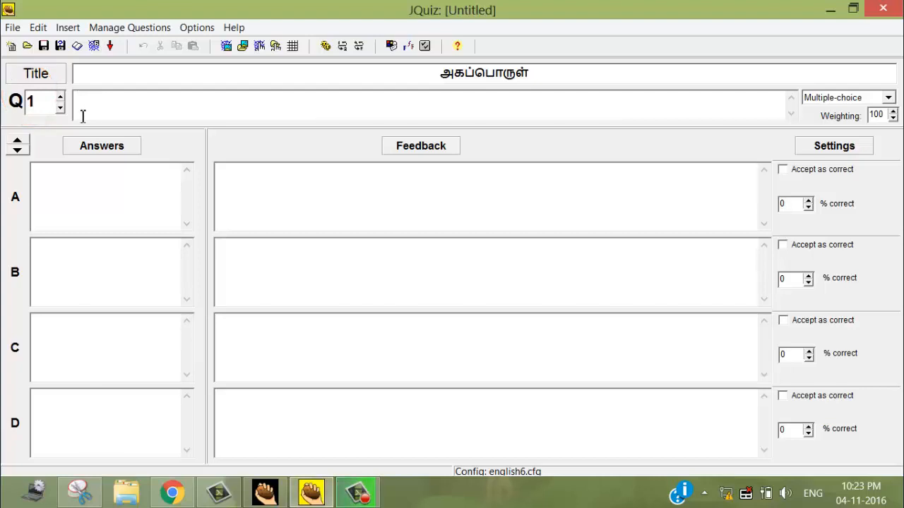
{"action": "type", "text": "மலையும் மலை சார்"}
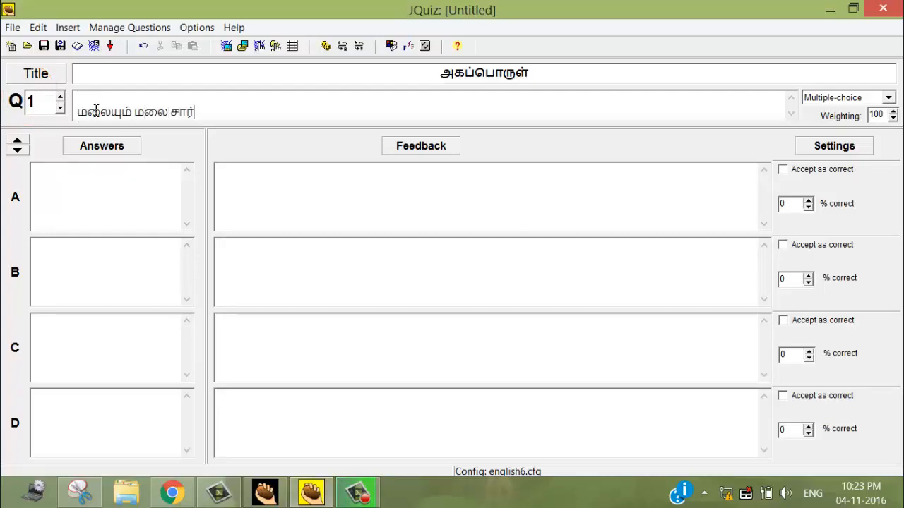
{"action": "type", "text": "ந்த இடமும்"}
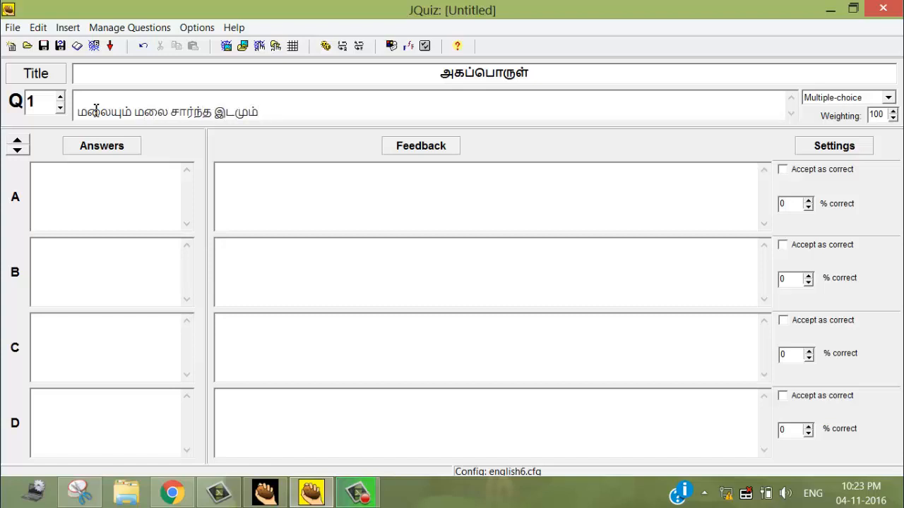
{"action": "type", "text": " --------------- எ"}
{"action": "type", "text": "னப்படும்."}
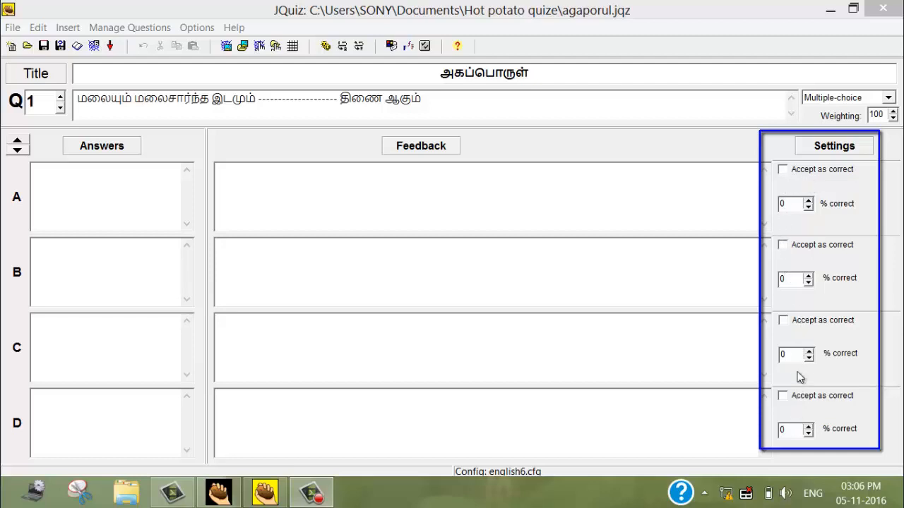
{"action": "left_click", "coordinate": [782, 170]}
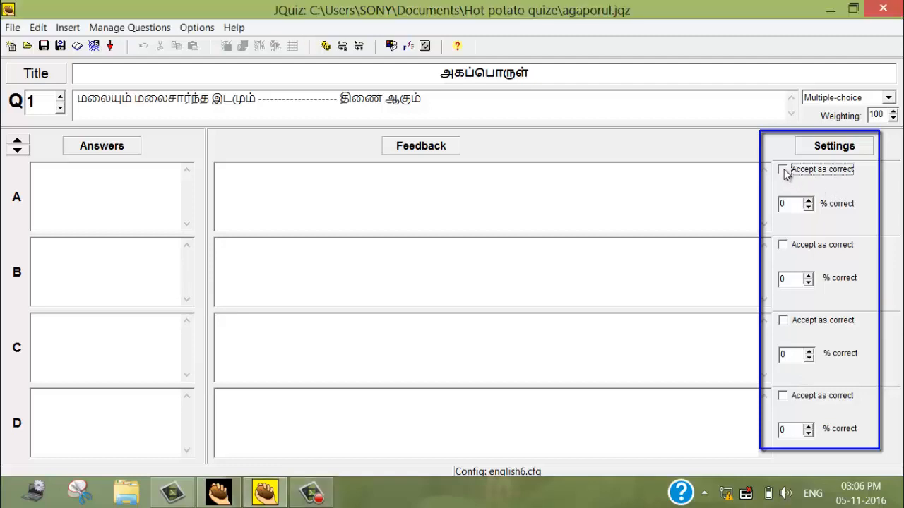
{"action": "left_click", "coordinate": [783, 170]}
{"action": "left_click", "coordinate": [121, 189]}
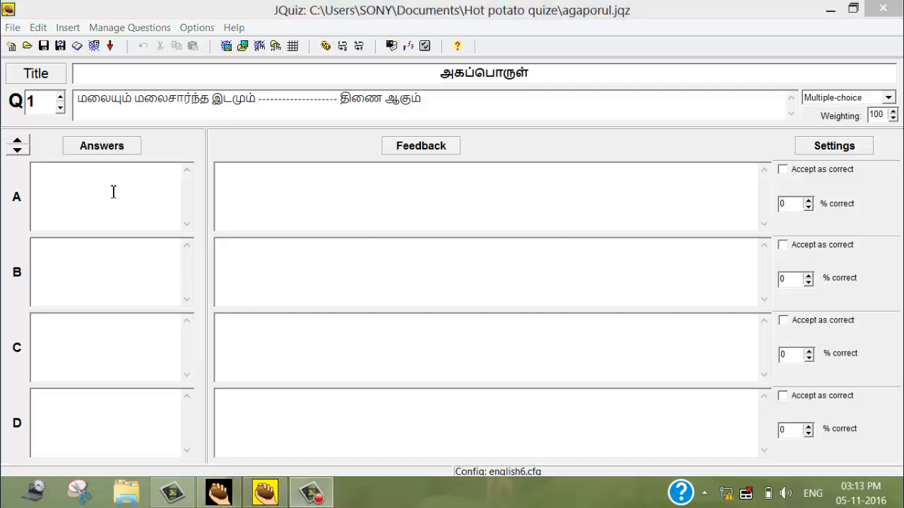
Enter குறிஞ்சி, முல்லை, நெய்தல் and பாலை as answers A to D of question 1.
{"action": "left_click", "coordinate": [113, 191]}
{"action": "type", "text": "குறி"}
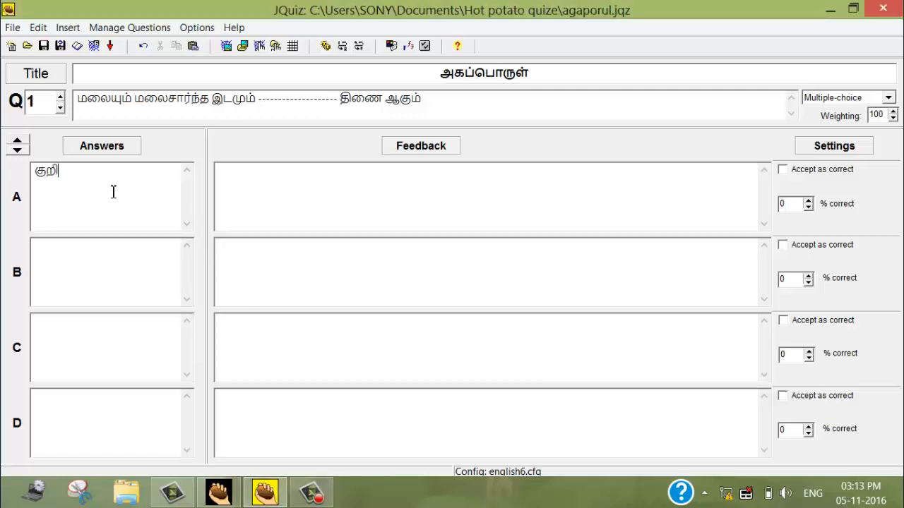
{"action": "type", "text": "ஞ்சி"}
{"action": "key", "text": "Tab"}
{"action": "type", "text": "முல்லை"}
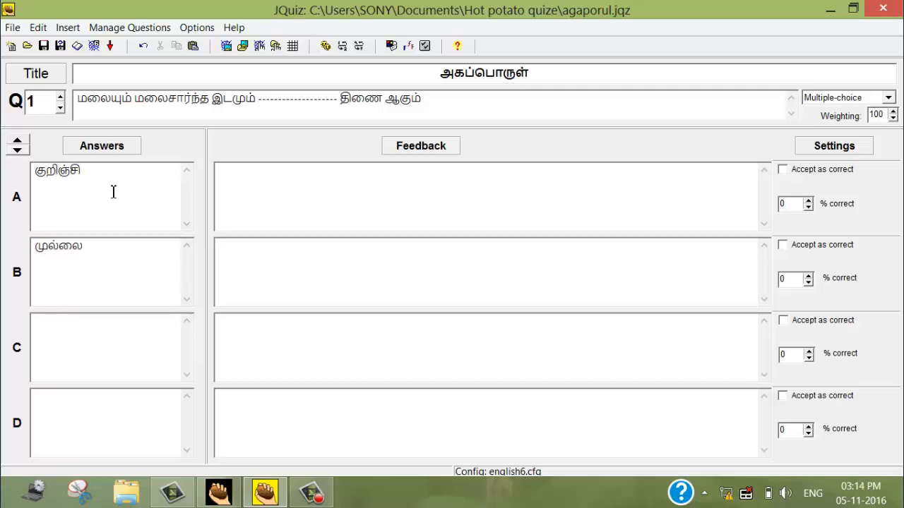
{"action": "key", "text": "Tab"}
{"action": "type", "text": "நெய்தல"}
{"action": "key", "text": "Tab"}
{"action": "type", "text": "பாலை"}
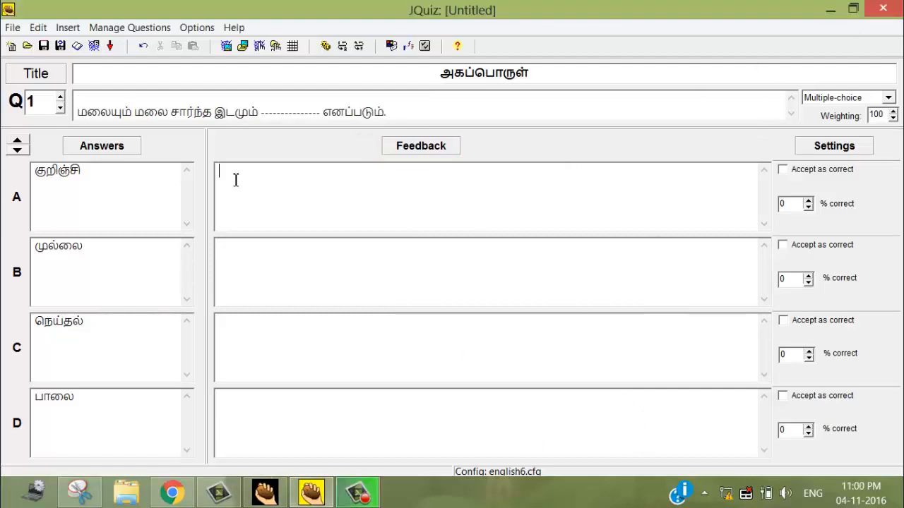
Enter "நன்று! சரியானவிடை!" as the feedback for answer A.
{"action": "type", "text": "நன்று! சரியான"}
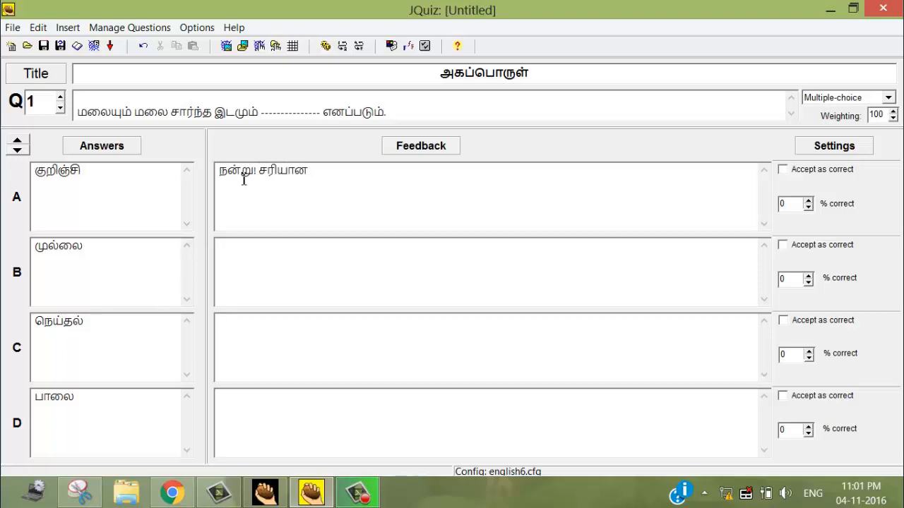
{"action": "type", "text": "விடை!"}
{"action": "type", "text": "மீண்டு"}
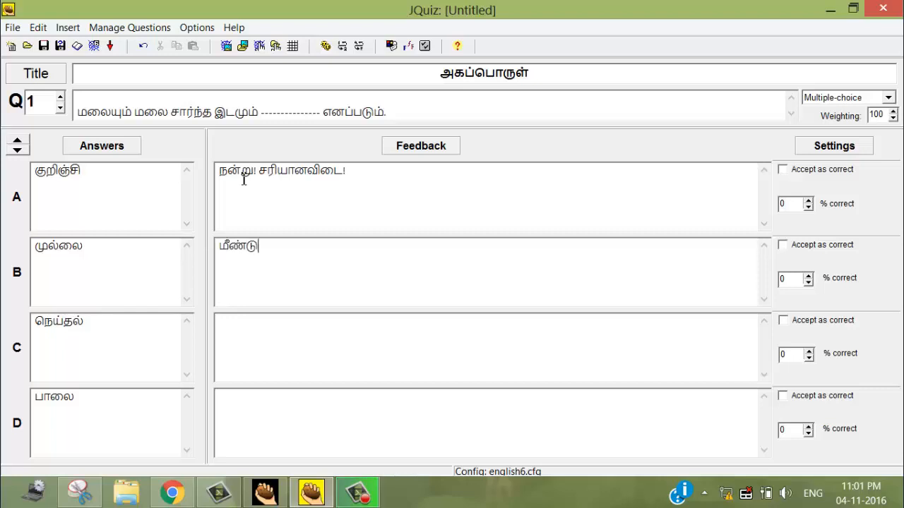
{"action": "type", "text": "ம்"}
{"action": "type", "text": " முயல"}
{"action": "type", "text": "்க"}
{"action": "type", "text": "!"}
{"action": "type", "text": "கவ"}
{"action": "type", "text": "ன"}
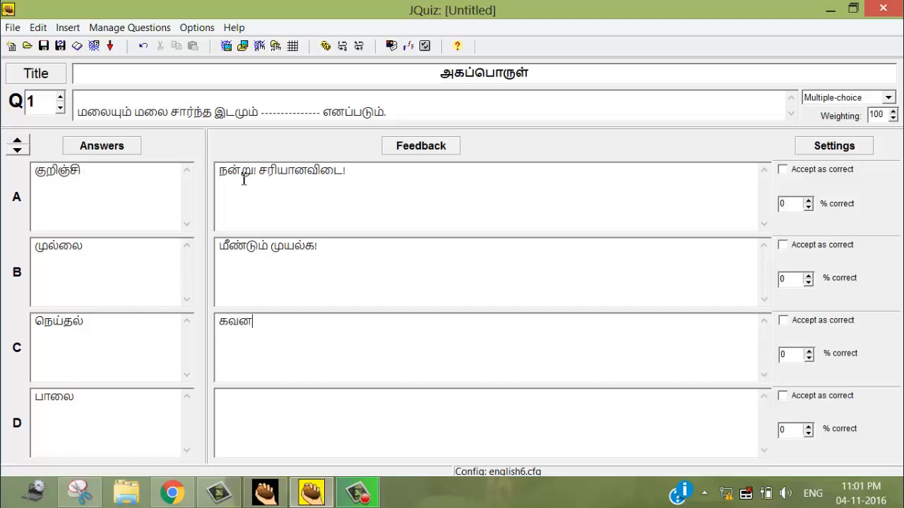
{"action": "type", "text": "முடன் தேர்ந்"}
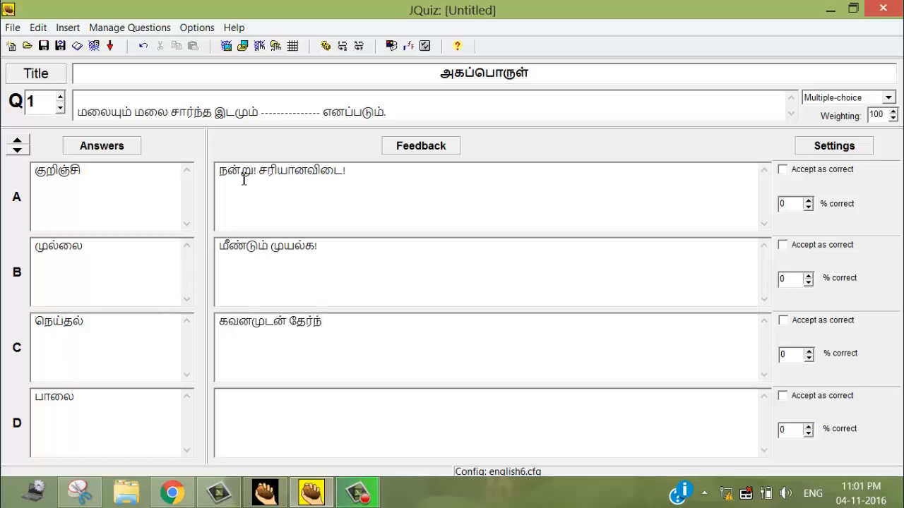
{"action": "type", "text": "தெடுக்கவும்!"}
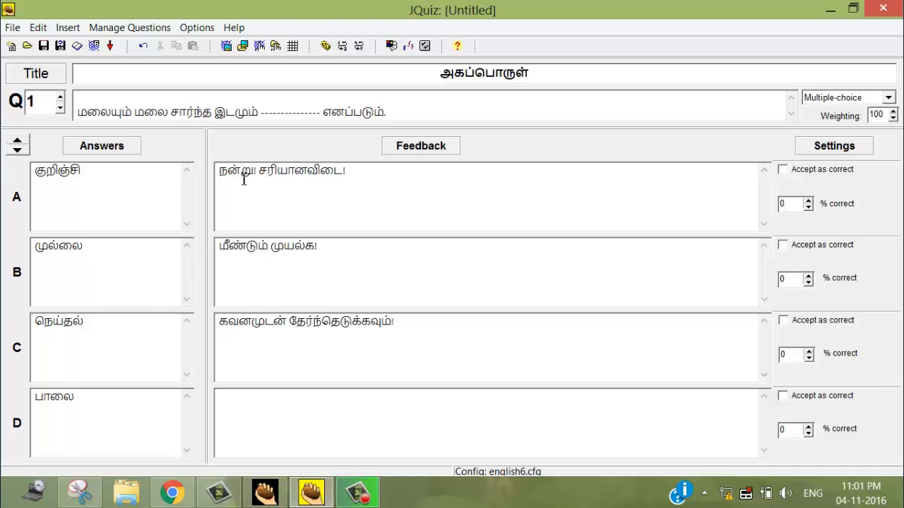
Enter "இது சரியன்று!" as the feedback for answer D.
{"action": "key", "text": "Tab"}
{"action": "type", "text": "இது சரியன்"}
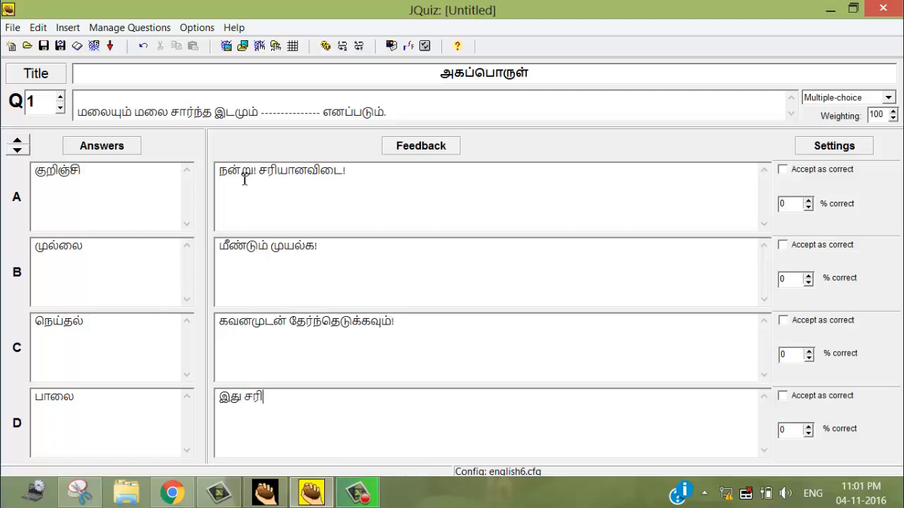
{"action": "type", "text": "று!!"}
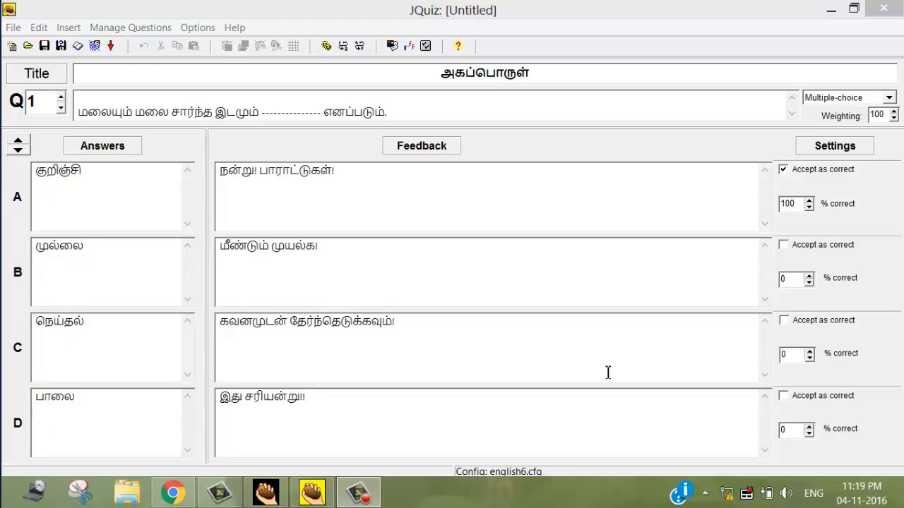
{"action": "left_click", "coordinate": [794, 168]}
{"action": "left_click", "coordinate": [795, 169]}
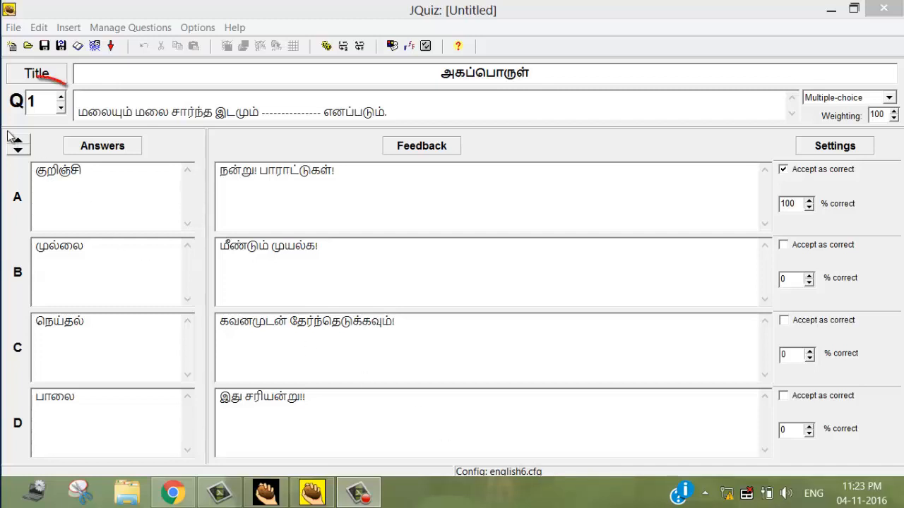
Go through the quiz questions one after another up to question 10.
{"action": "left_click", "coordinate": [61, 98]}
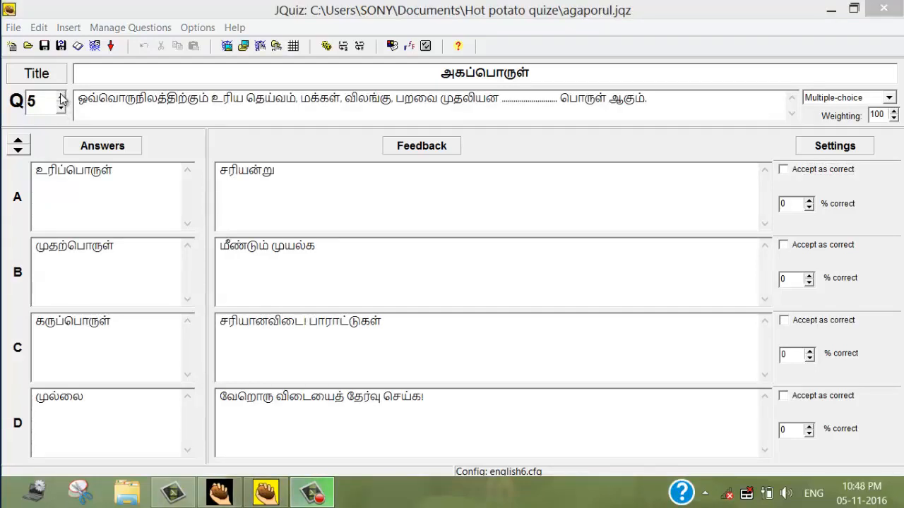
{"action": "left_click", "coordinate": [61, 97]}
{"action": "left_click", "coordinate": [61, 96]}
{"action": "left_click", "coordinate": [61, 97]}
{"action": "left_click", "coordinate": [61, 97]}
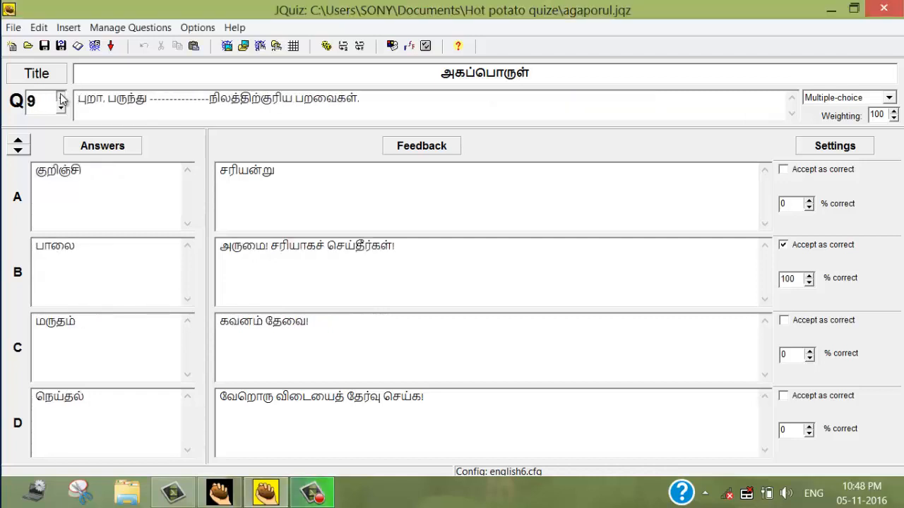
{"action": "left_click", "coordinate": [62, 97]}
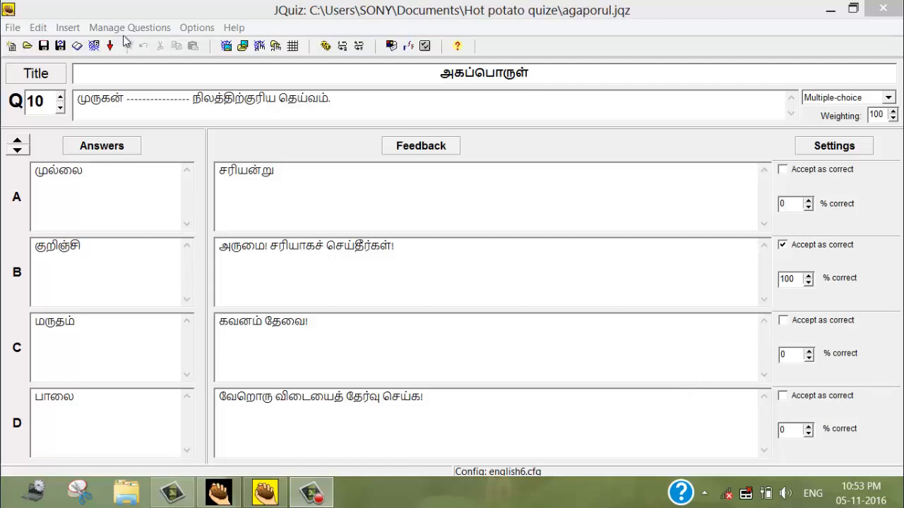
Open the quiz's output configuration and check the exercise subtitle text.
{"action": "left_click", "coordinate": [197, 28]}
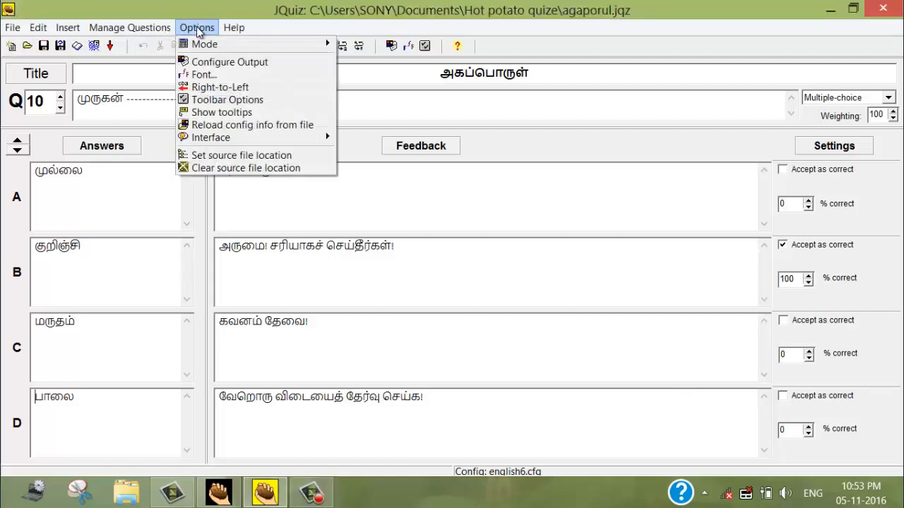
{"action": "left_click", "coordinate": [201, 64]}
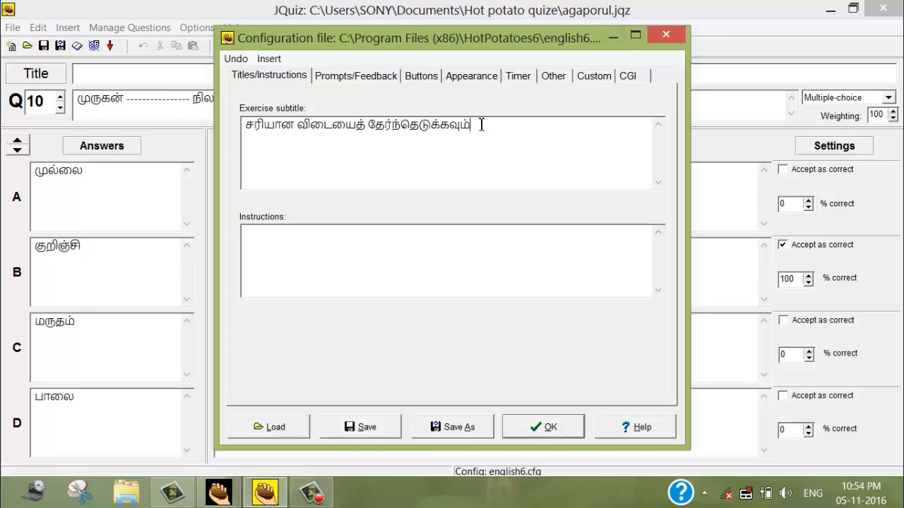
{"action": "left_click_drag", "start_coordinate": [483, 125], "coordinate": [242, 128]}
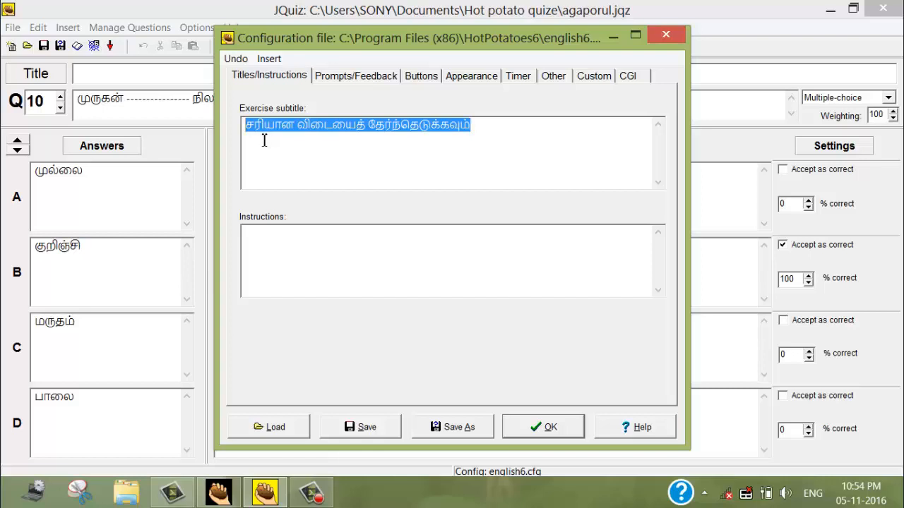
{"action": "left_click", "coordinate": [472, 125]}
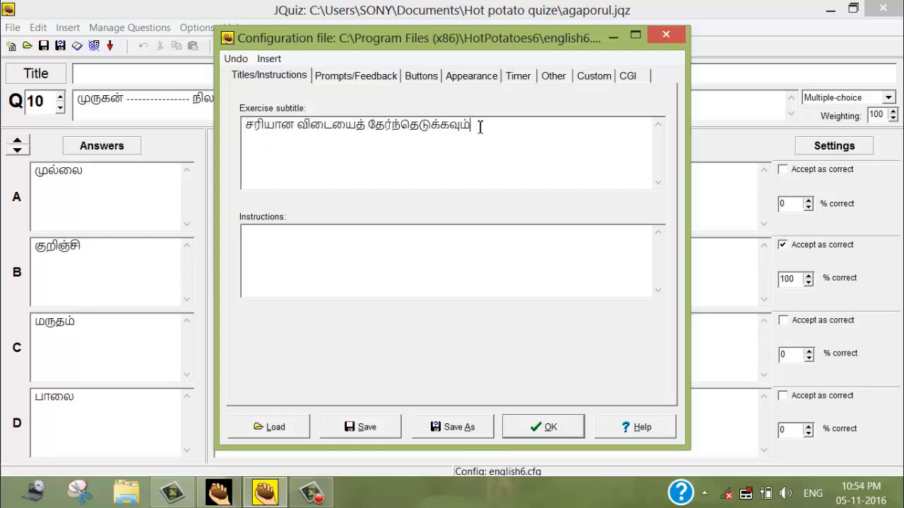
Review the prompt and feedback texts and the button captions in the output configuration.
{"action": "left_click", "coordinate": [352, 77]}
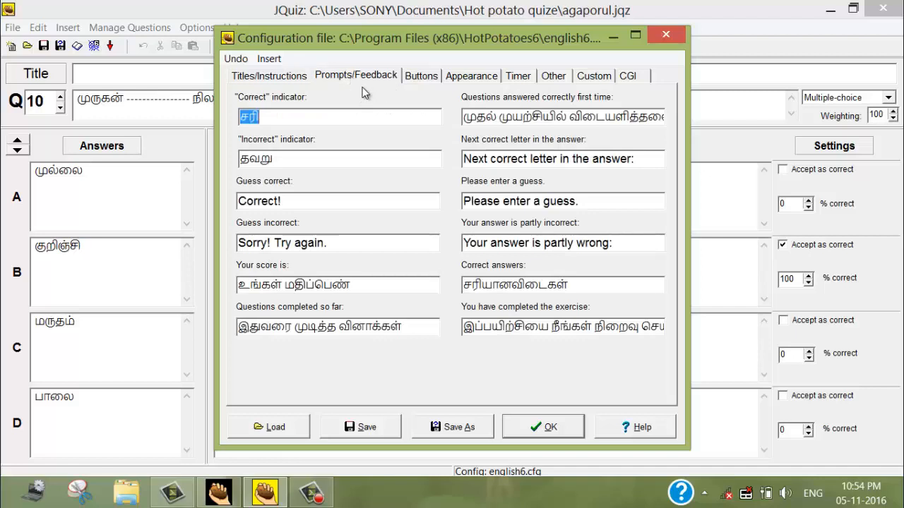
{"action": "left_click", "coordinate": [280, 116]}
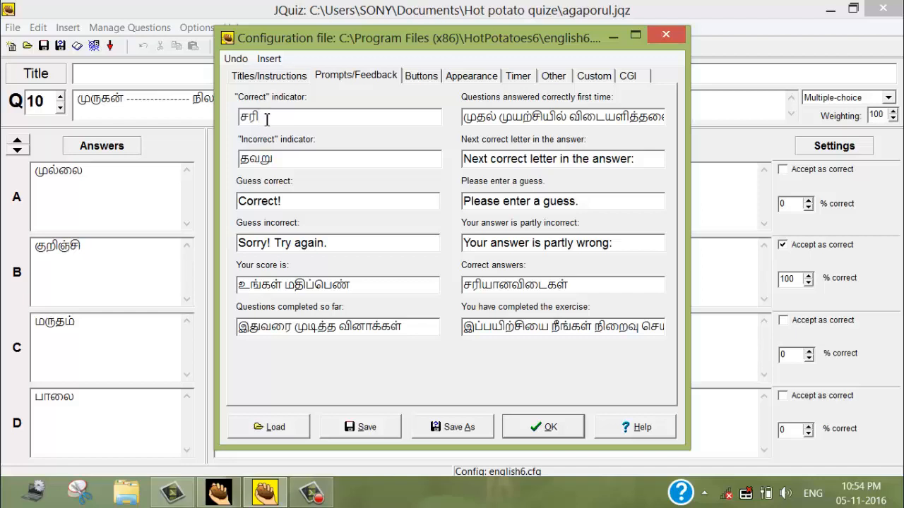
{"action": "left_click_drag", "start_coordinate": [258, 116], "coordinate": [238, 118]}
{"action": "left_click", "coordinate": [403, 326]}
{"action": "left_click", "coordinate": [588, 285]}
{"action": "left_click", "coordinate": [421, 78]}
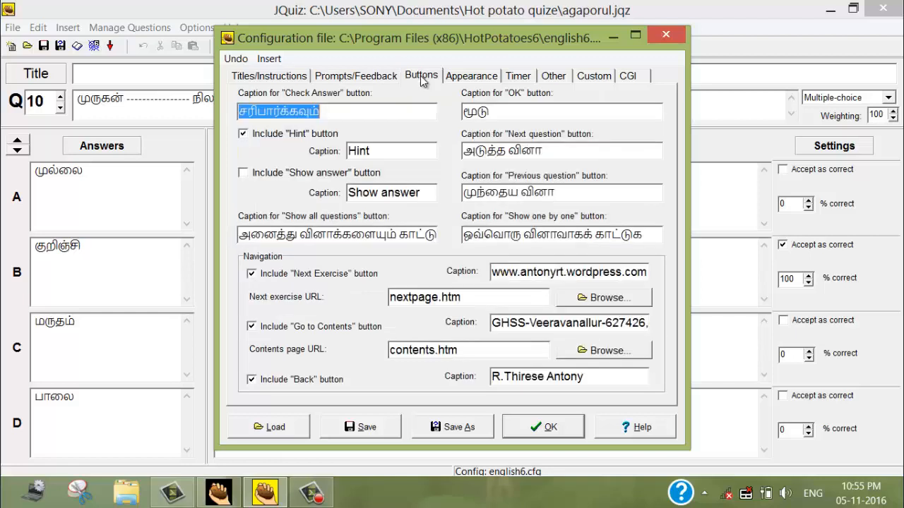
{"action": "left_click", "coordinate": [387, 111]}
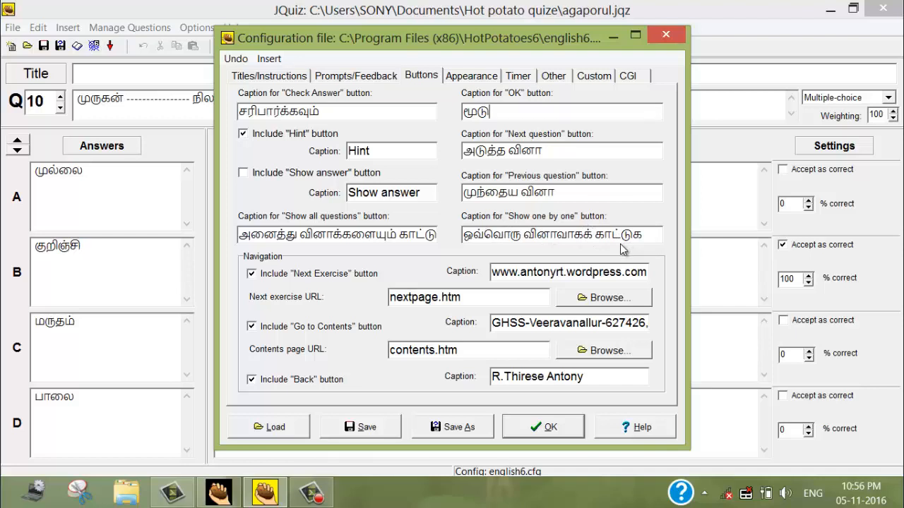
Change the navigation bar colour of the quiz output to dark blue (#0000a0).
{"action": "left_click", "coordinate": [474, 78]}
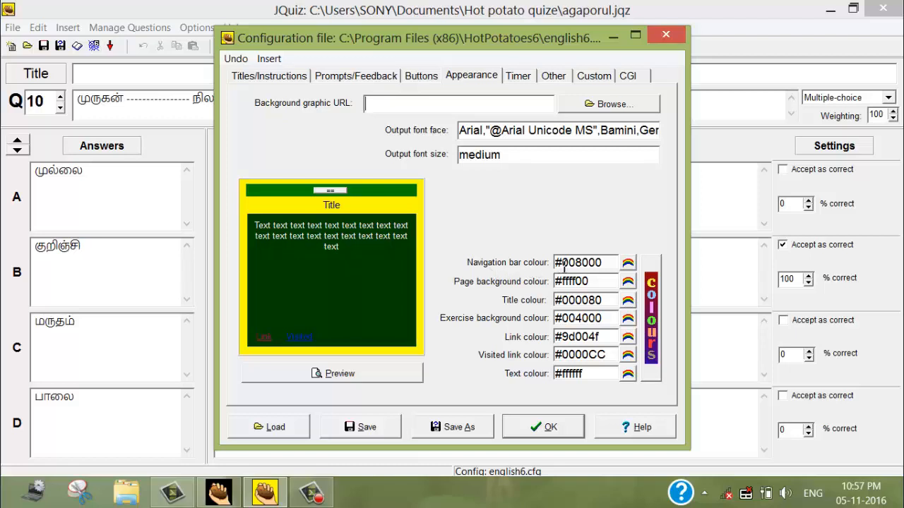
{"action": "left_click", "coordinate": [628, 264]}
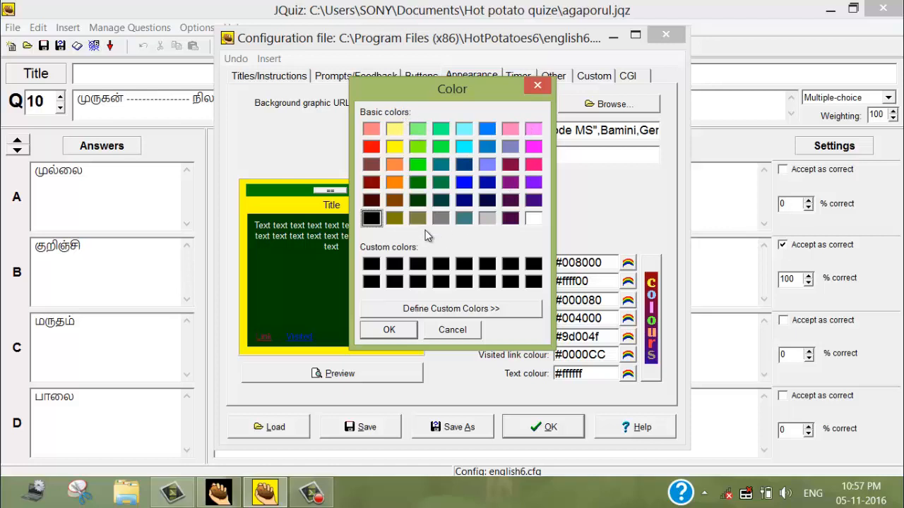
{"action": "left_click_drag", "start_coordinate": [434, 78], "coordinate": [592, 47]}
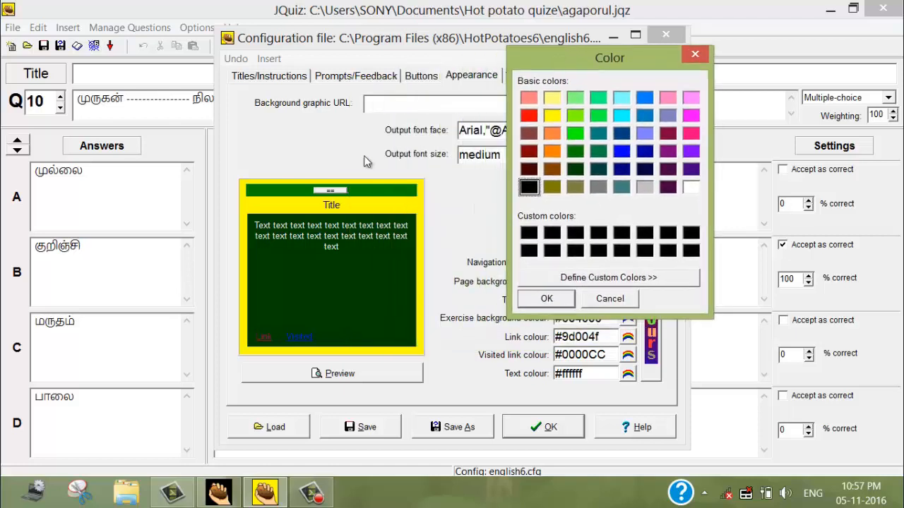
{"action": "left_click", "coordinate": [646, 155]}
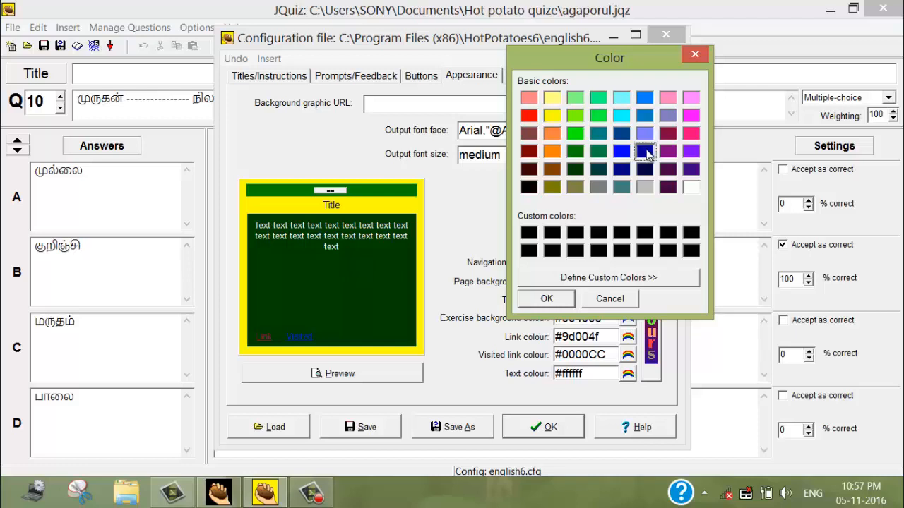
{"action": "left_click", "coordinate": [558, 300]}
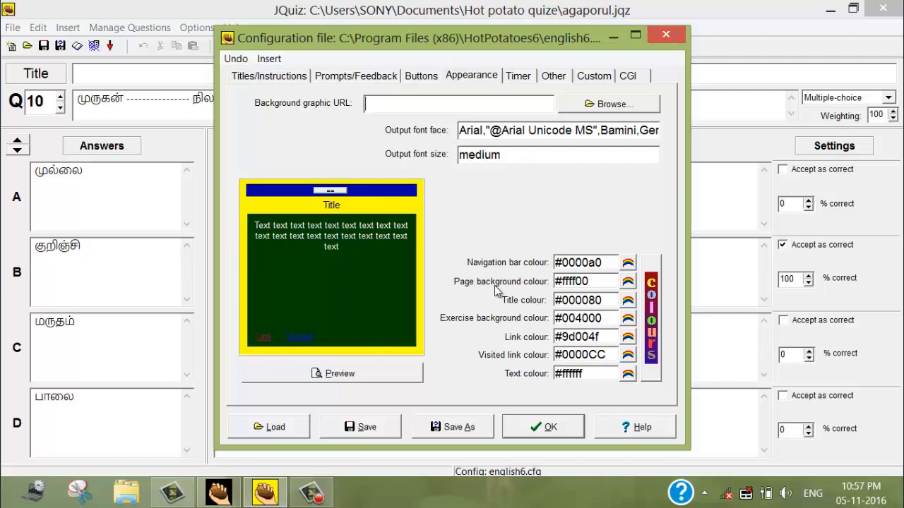
Set the page background colour to orange (#ff8000).
{"action": "left_click", "coordinate": [627, 282]}
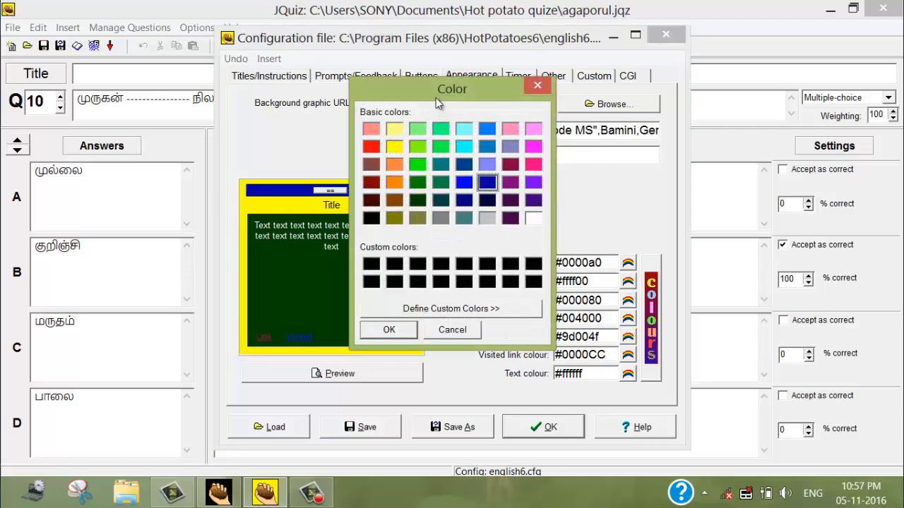
{"action": "left_click_drag", "start_coordinate": [439, 94], "coordinate": [556, 71]}
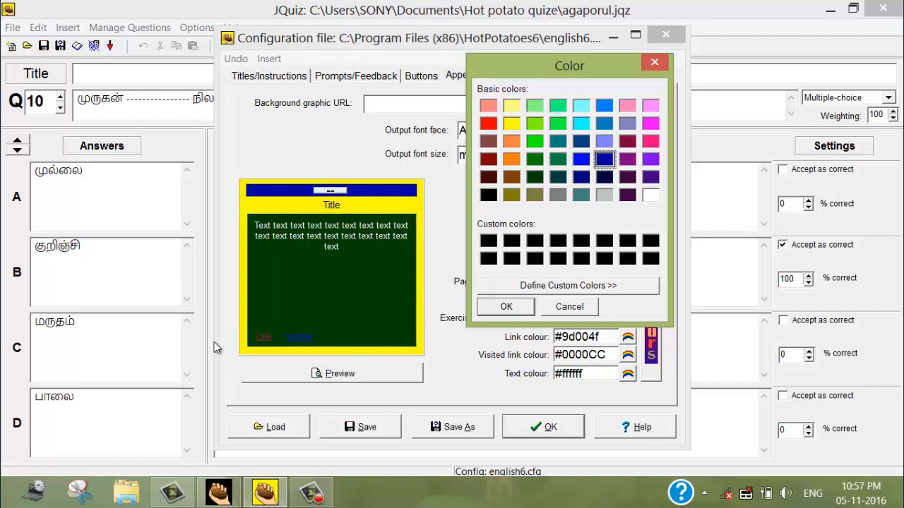
{"action": "left_click", "coordinate": [512, 164]}
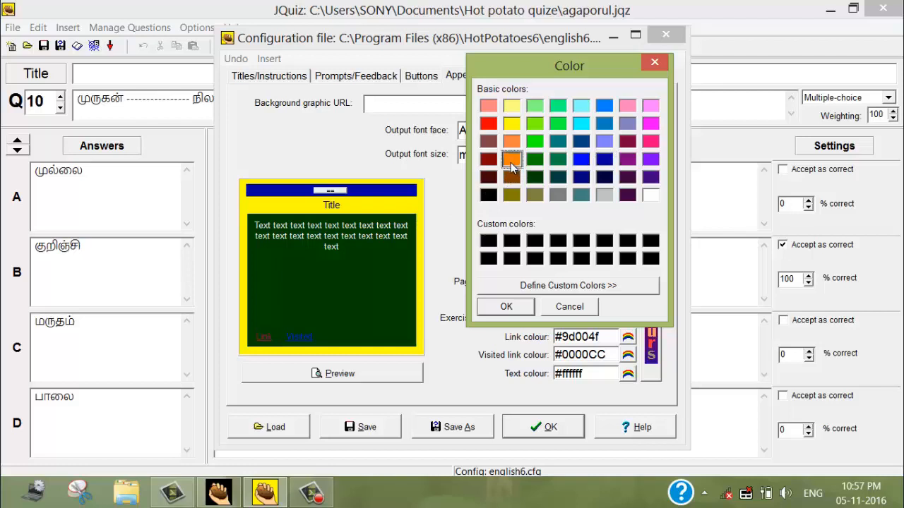
{"action": "left_click", "coordinate": [507, 307]}
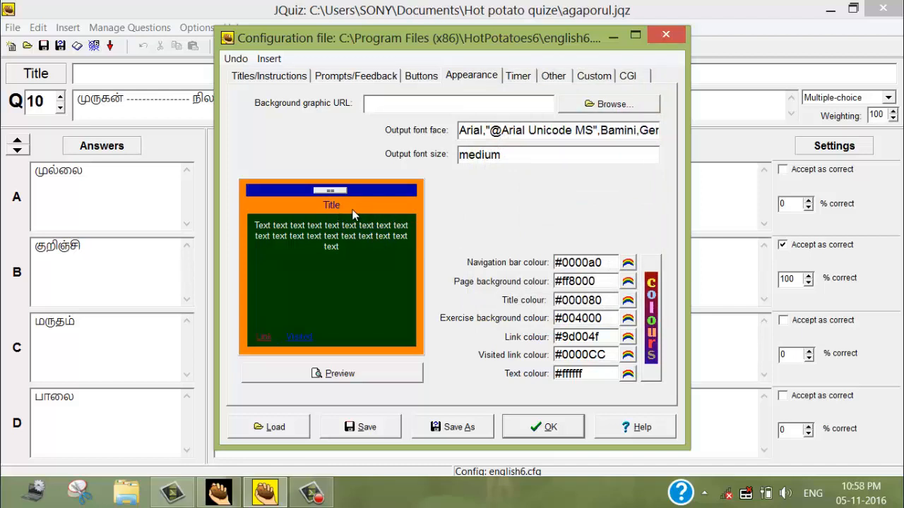
Set both the title colour and the exercise background colour to purple (#800080).
{"action": "left_click", "coordinate": [628, 300]}
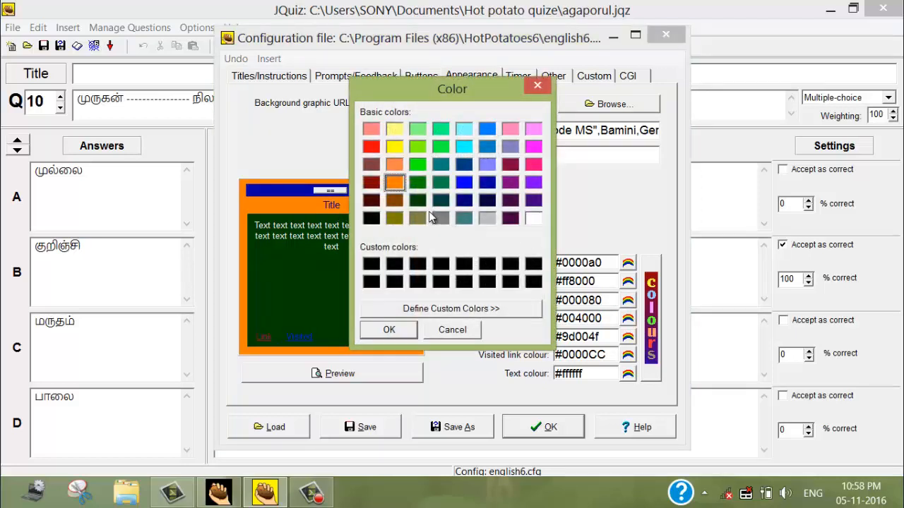
{"action": "left_click", "coordinate": [513, 182]}
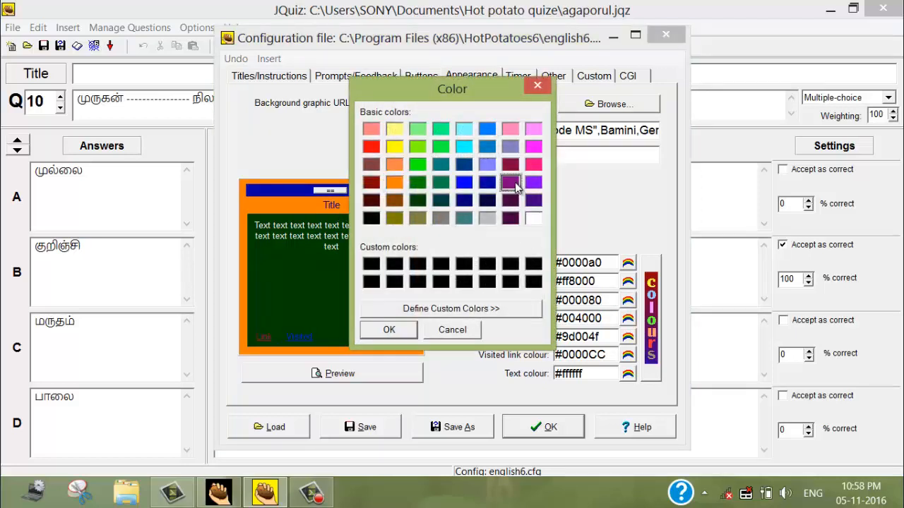
{"action": "left_click", "coordinate": [389, 329]}
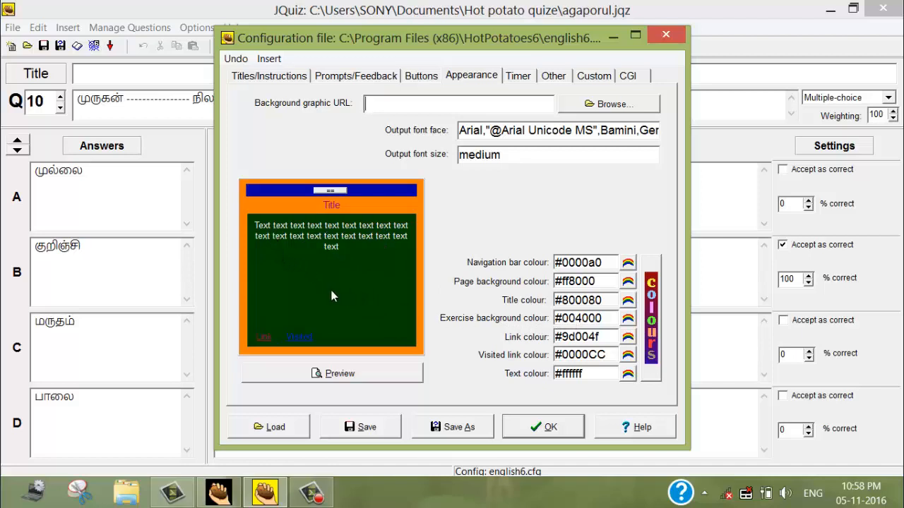
{"action": "left_click", "coordinate": [632, 320]}
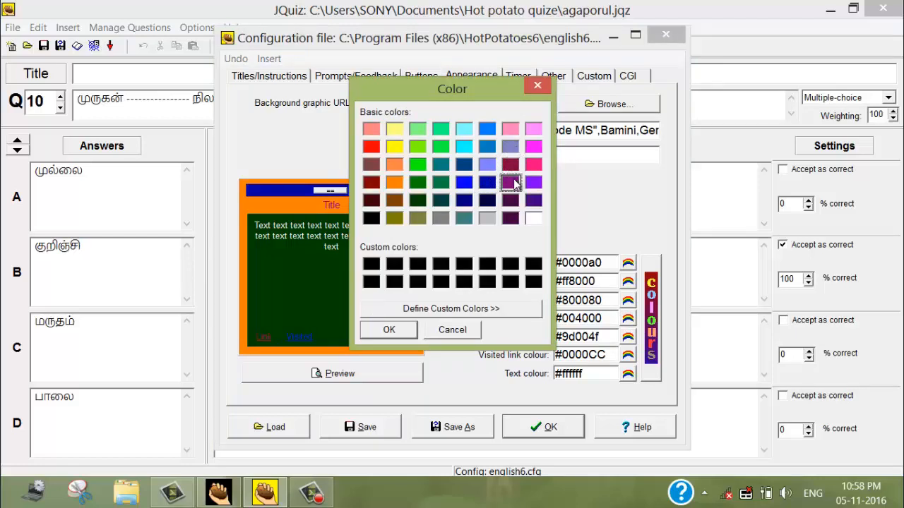
{"action": "left_click", "coordinate": [395, 329]}
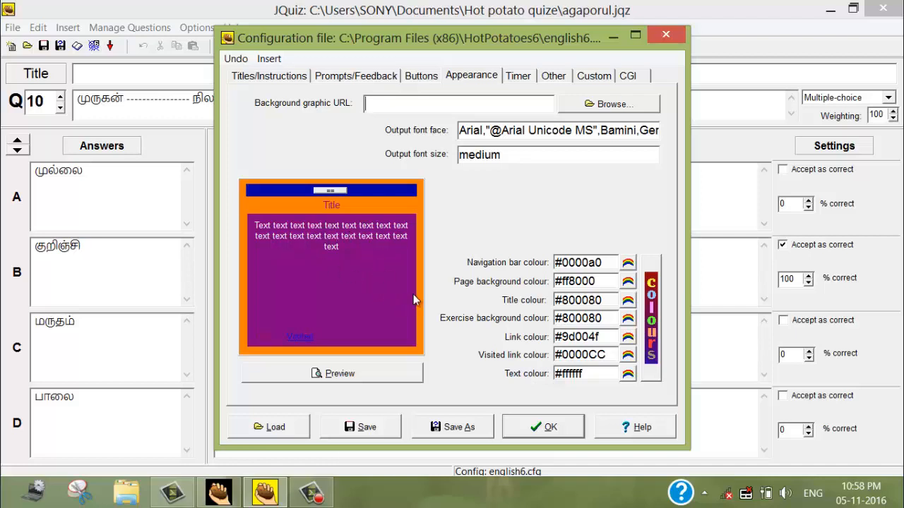
Change the text colour of the quiz output to yellow (#ffff00).
{"action": "left_click", "coordinate": [629, 375]}
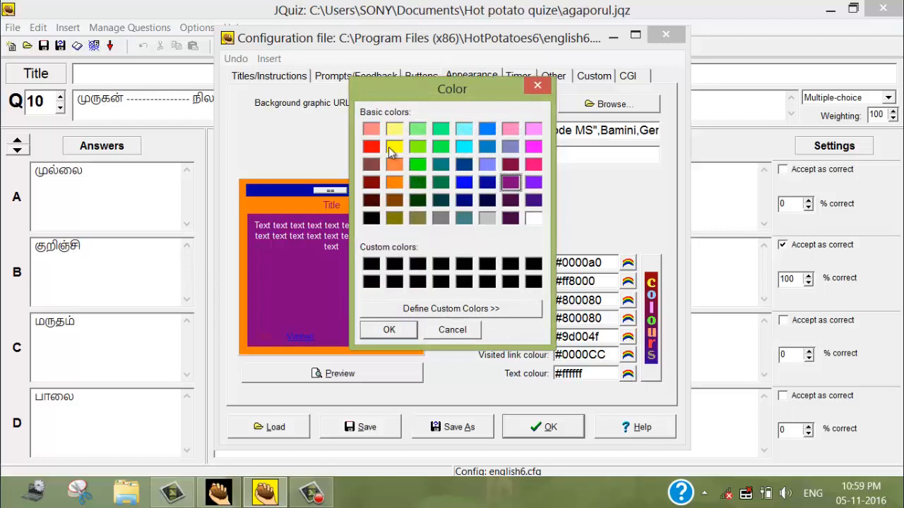
{"action": "left_click", "coordinate": [390, 147]}
{"action": "left_click", "coordinate": [411, 330]}
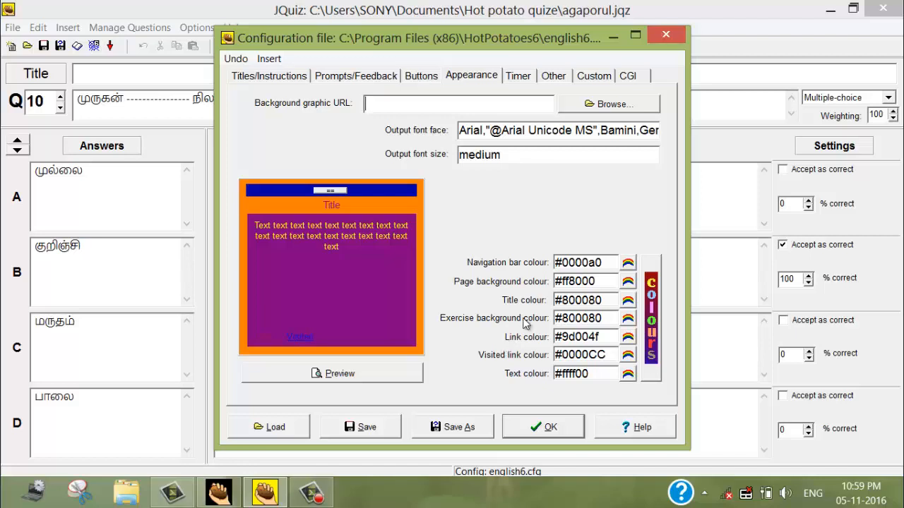
Enable a time limit for the exercise and set it to 3 minutes.
{"action": "left_click", "coordinate": [516, 78]}
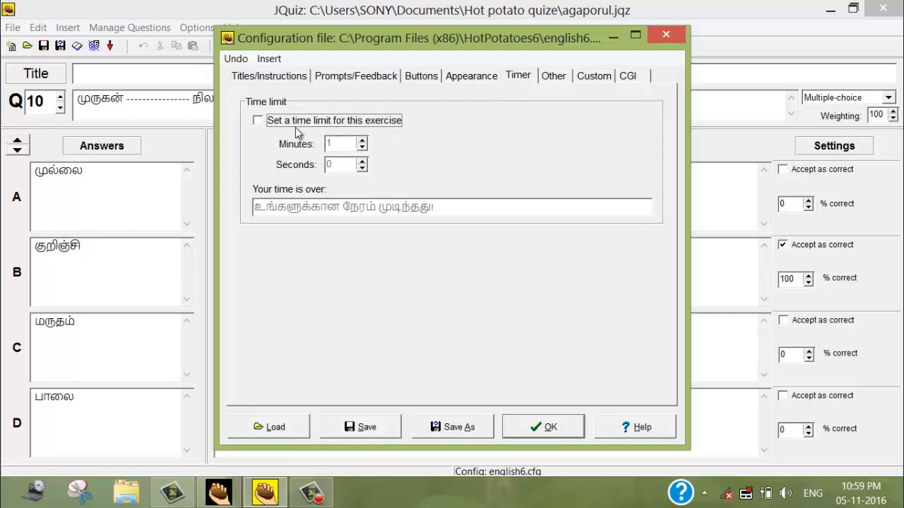
{"action": "left_click", "coordinate": [258, 121]}
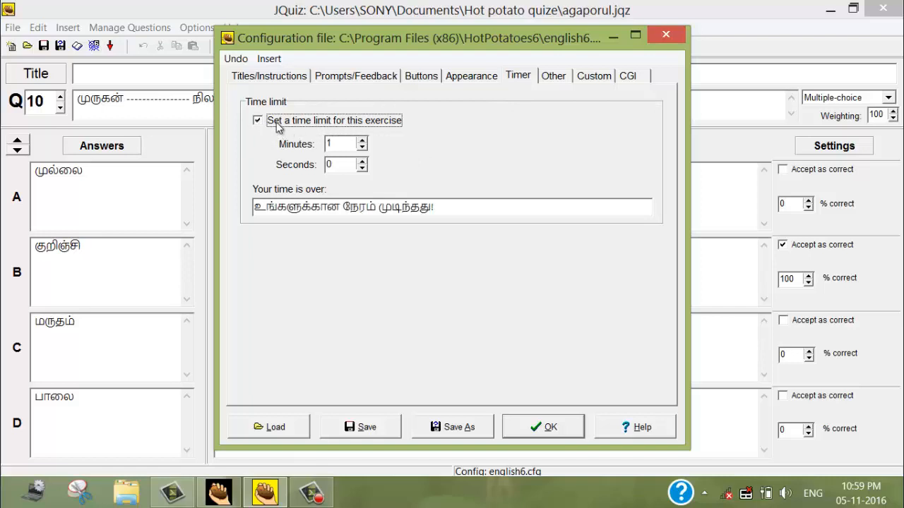
{"action": "left_click", "coordinate": [363, 140]}
{"action": "left_click", "coordinate": [364, 141]}
{"action": "left_click", "coordinate": [258, 121]}
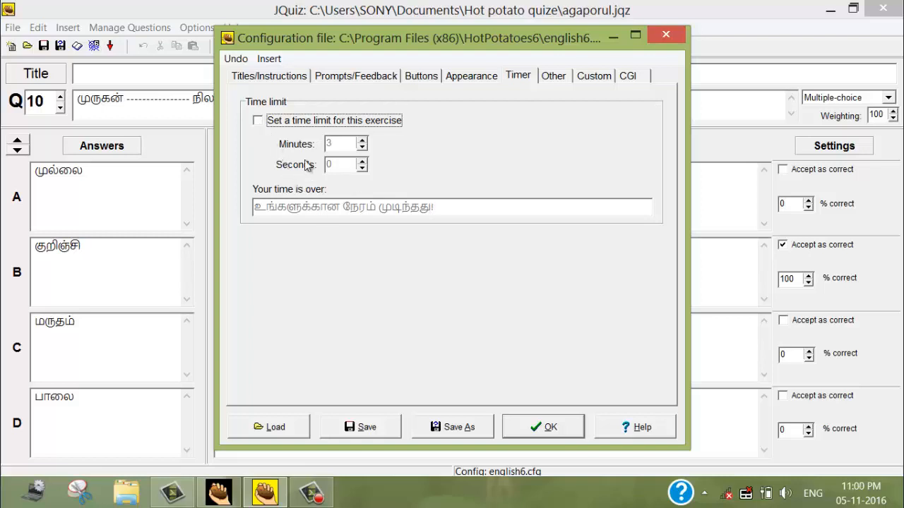
{"action": "left_click", "coordinate": [258, 122]}
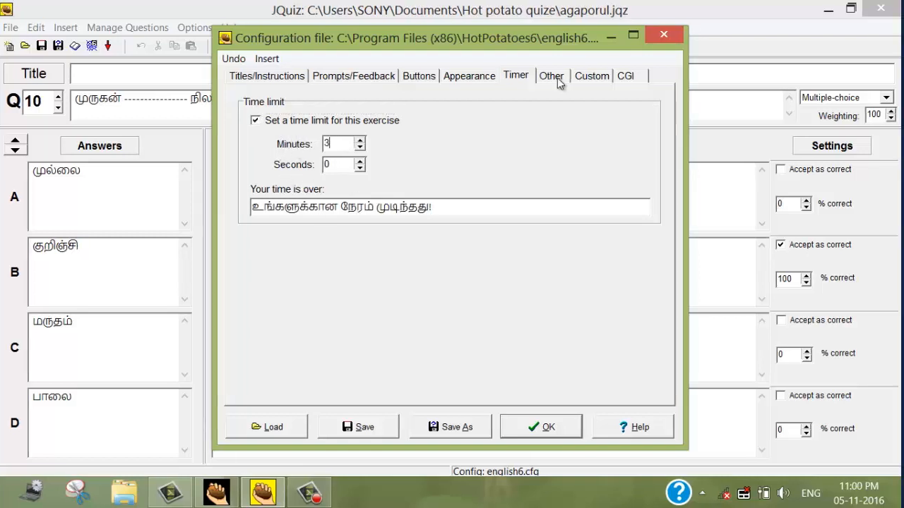
Try switching off the shuffling of question order and answer order, and restore both options.
{"action": "left_click", "coordinate": [552, 79]}
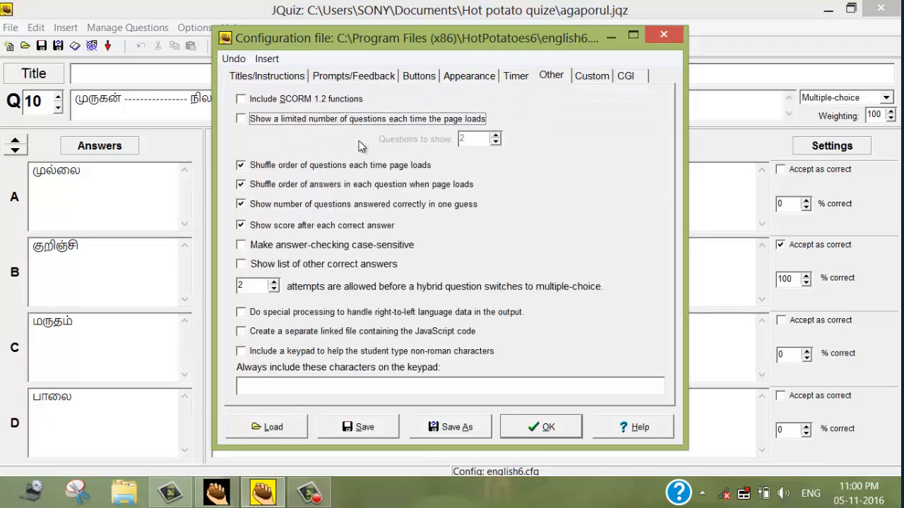
{"action": "left_click", "coordinate": [241, 166]}
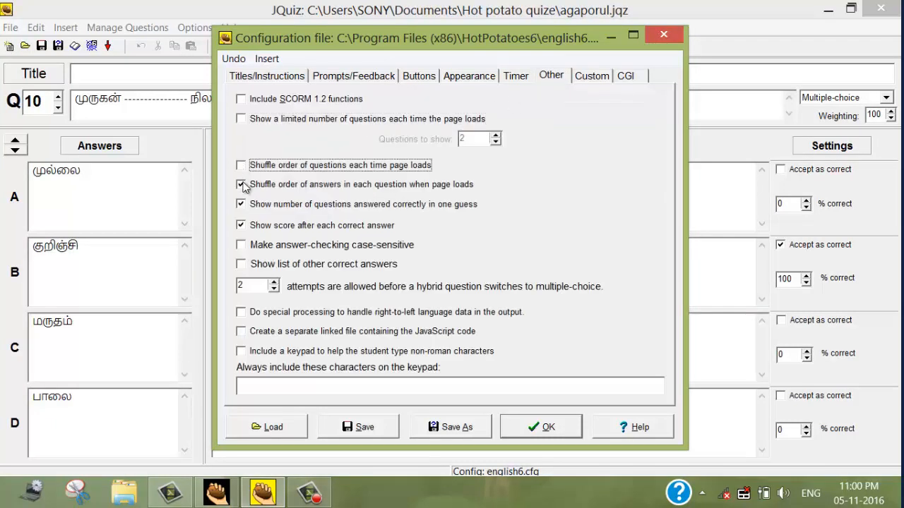
{"action": "left_click", "coordinate": [242, 184]}
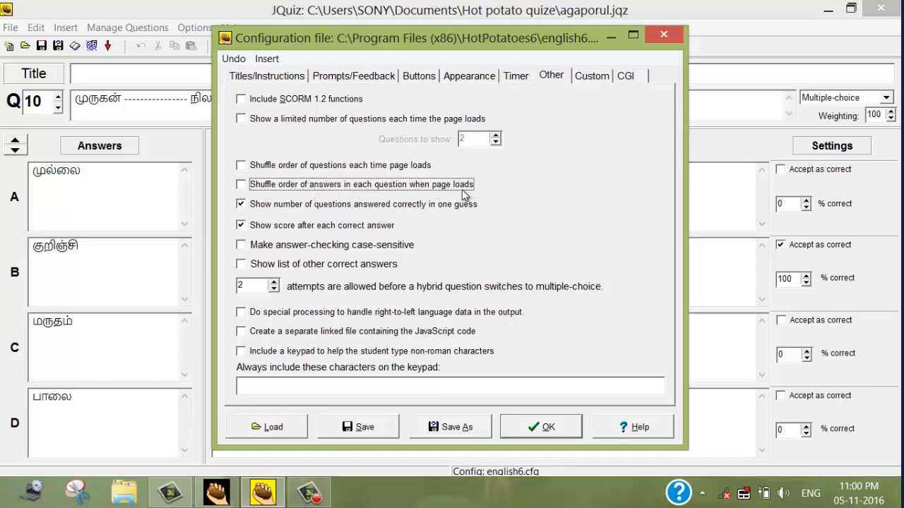
{"action": "left_click", "coordinate": [241, 184]}
{"action": "left_click", "coordinate": [241, 165]}
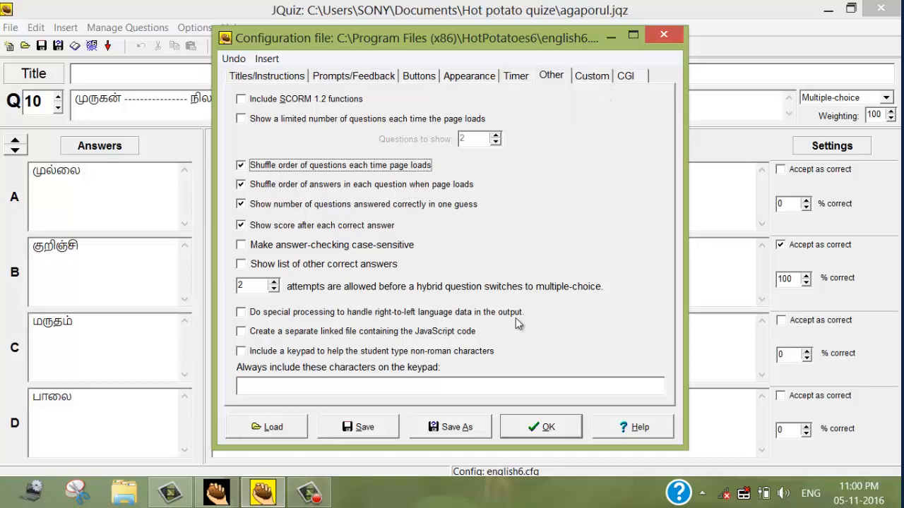
Accept the output configuration changes.
{"action": "left_click", "coordinate": [549, 429]}
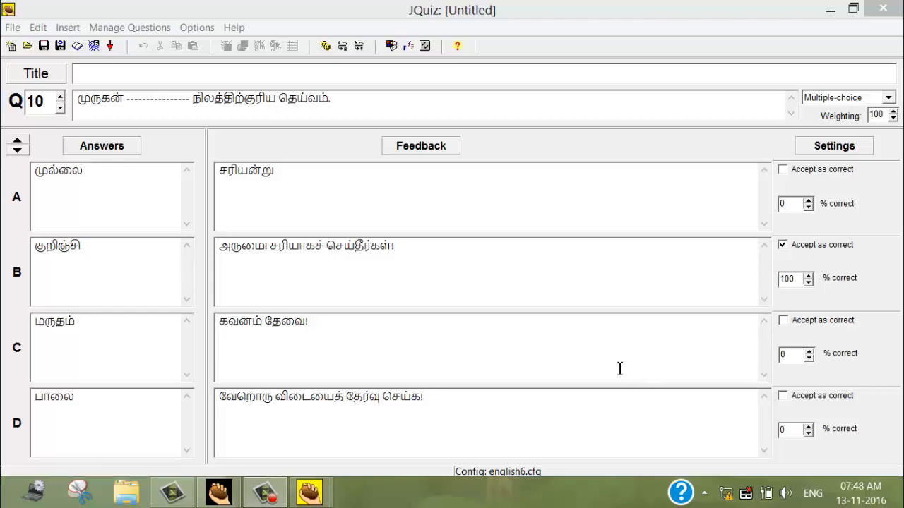
Save the quiz in the My Documents folder under the file name "agapporul".
{"action": "left_click", "coordinate": [14, 28]}
{"action": "left_click", "coordinate": [13, 28]}
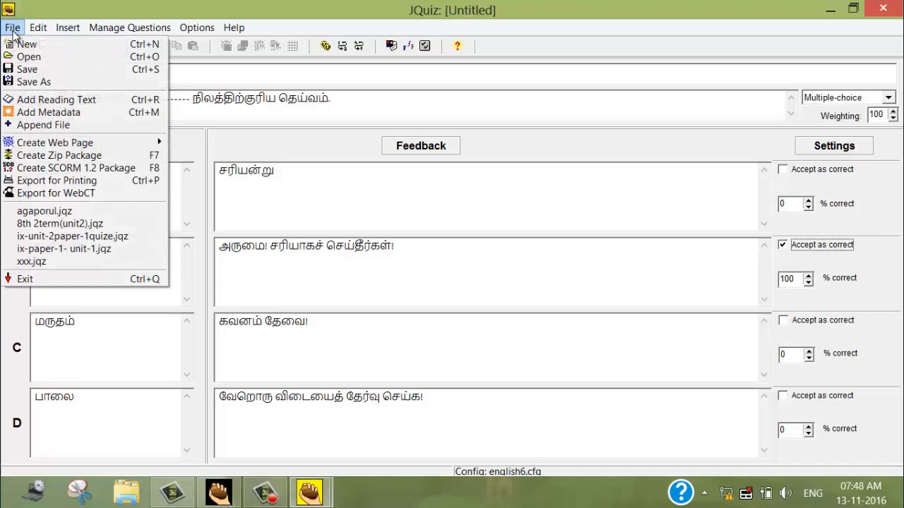
{"action": "left_click", "coordinate": [28, 69]}
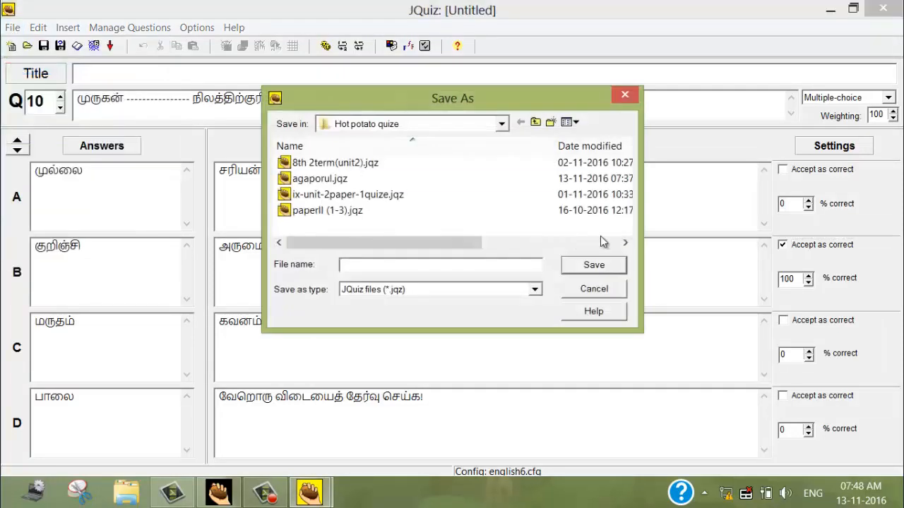
{"action": "left_click", "coordinate": [503, 126]}
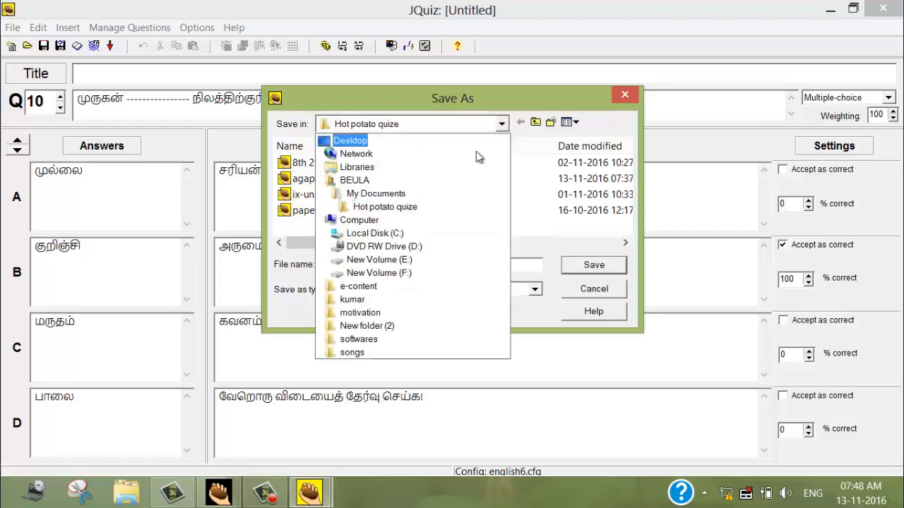
{"action": "left_click", "coordinate": [393, 196]}
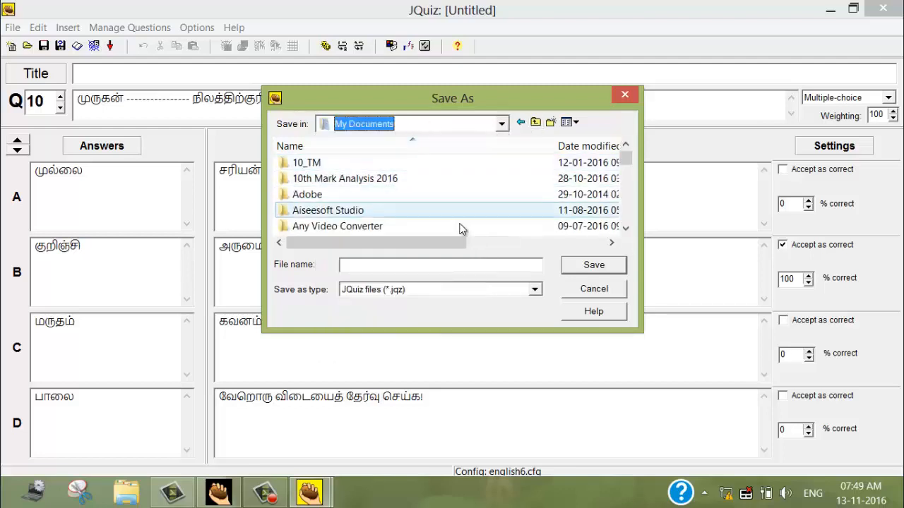
{"action": "left_click", "coordinate": [394, 267]}
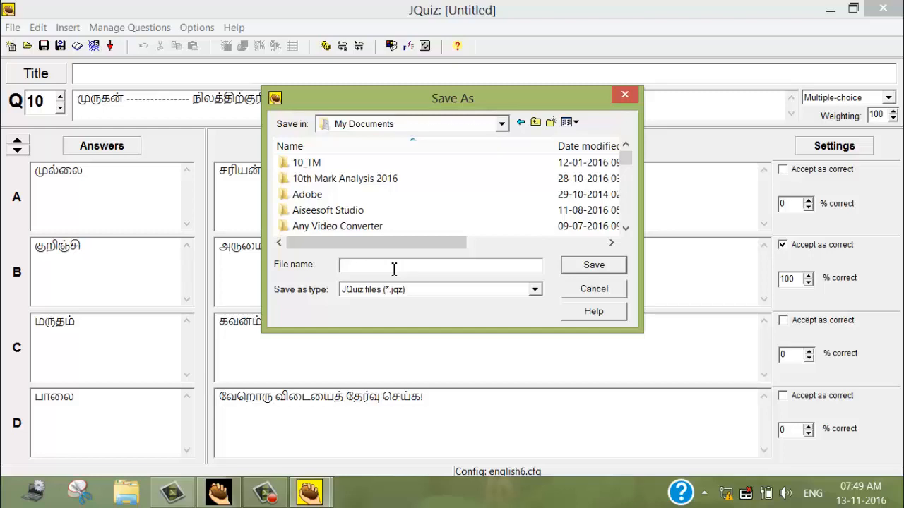
{"action": "type", "text": "ag"}
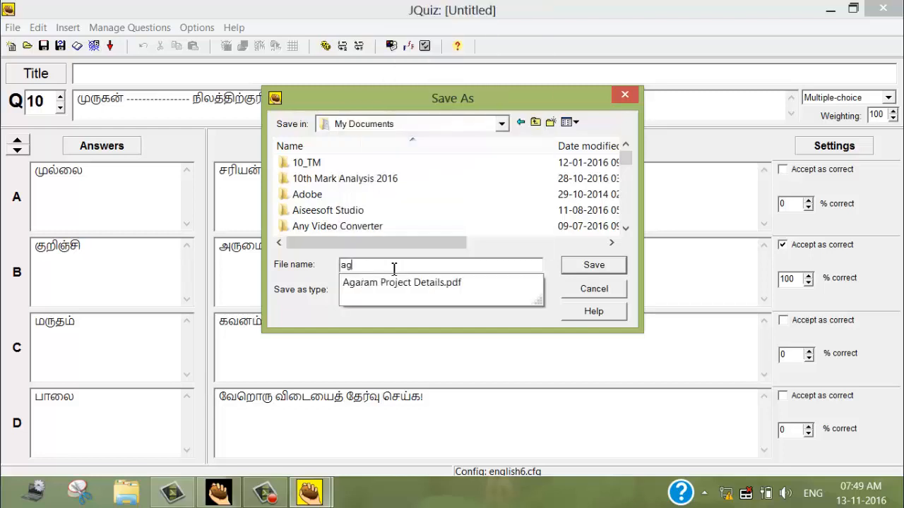
{"action": "type", "text": "appo"}
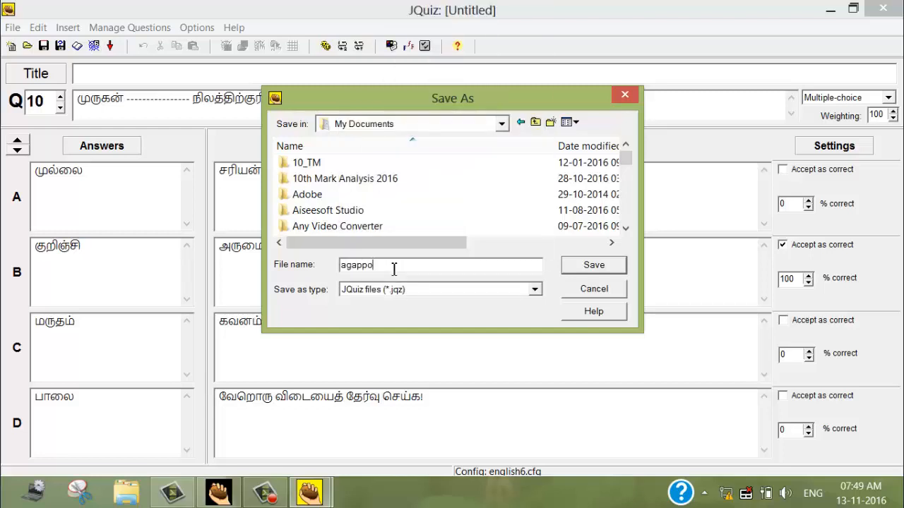
{"action": "type", "text": "rul"}
{"action": "left_click", "coordinate": [597, 273]}
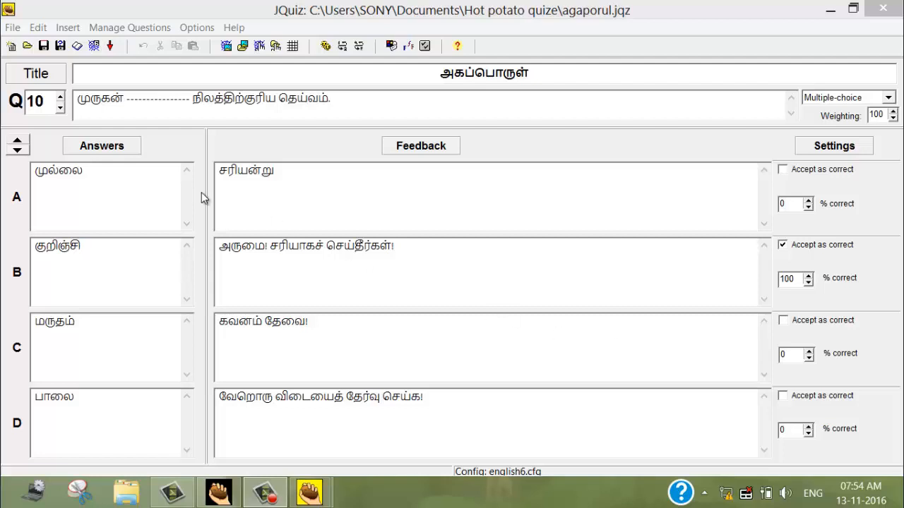
Try to export the quiz as a standard-format web page in the "Hot potato quize" folder.
{"action": "left_click", "coordinate": [12, 28]}
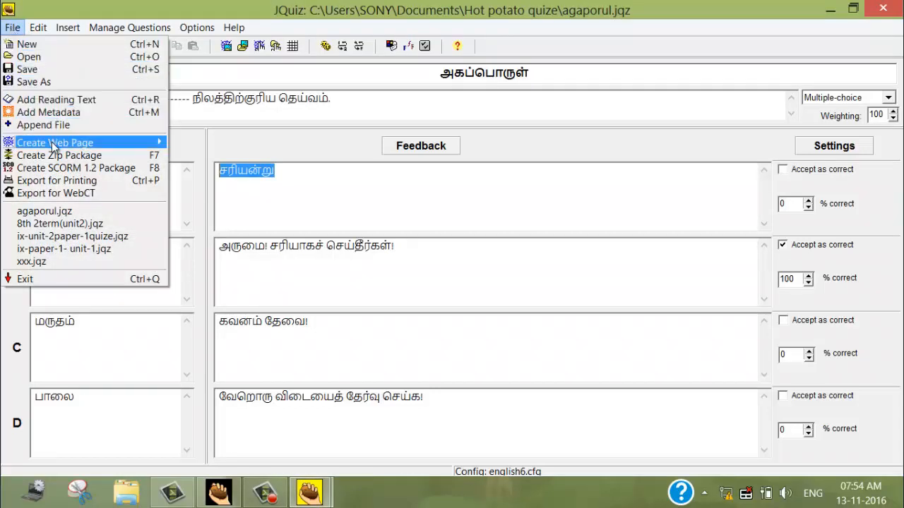
{"action": "mouse_move", "coordinate": [53, 146]}
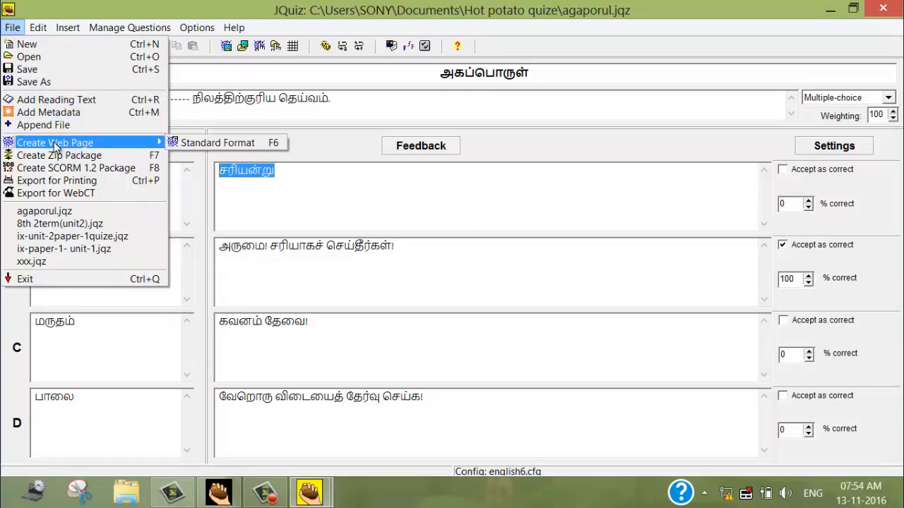
{"action": "left_click", "coordinate": [227, 144]}
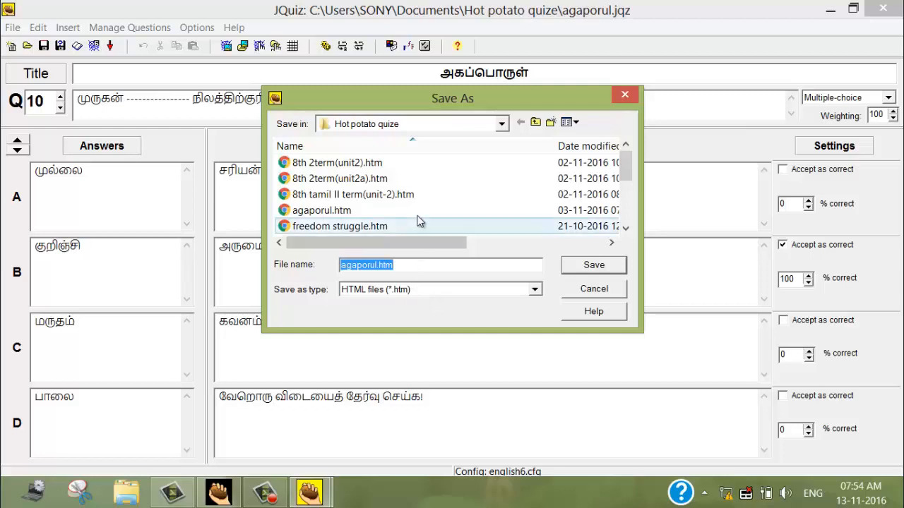
{"action": "left_click", "coordinate": [502, 125]}
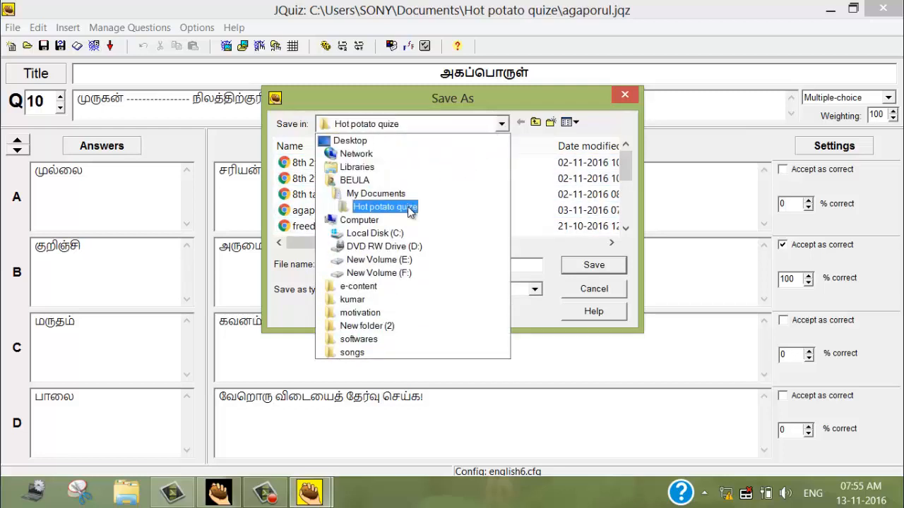
{"action": "left_click", "coordinate": [409, 207]}
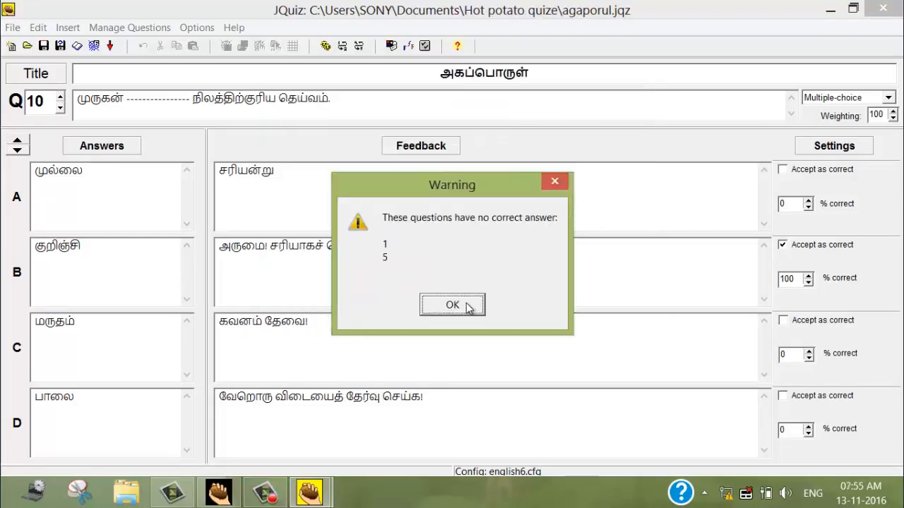
{"action": "left_click", "coordinate": [466, 308]}
{"action": "left_click", "coordinate": [438, 307]}
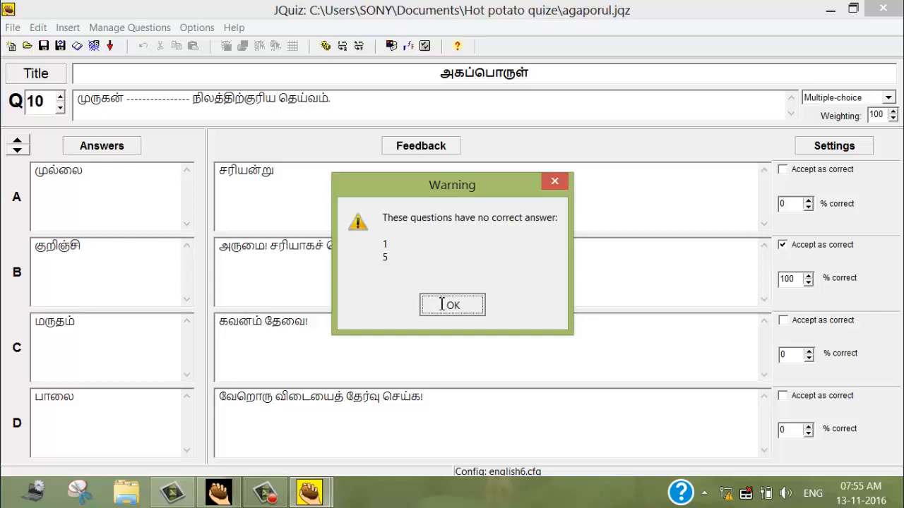
{"action": "left_click", "coordinate": [439, 306]}
Go back to question 1 and mark answer A, "குறிஞ்சி", as the correct answer.
{"action": "left_click", "coordinate": [63, 110]}
{"action": "left_click", "coordinate": [62, 111]}
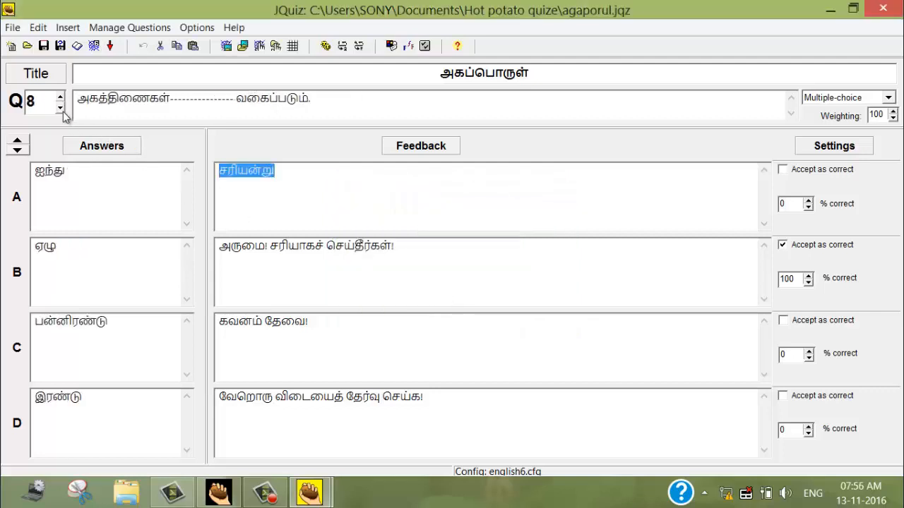
{"action": "left_click", "coordinate": [62, 111]}
{"action": "left_click", "coordinate": [62, 111]}
{"action": "left_click", "coordinate": [62, 111]}
{"action": "left_click", "coordinate": [62, 111]}
{"action": "left_click", "coordinate": [62, 110]}
{"action": "left_click", "coordinate": [62, 111]}
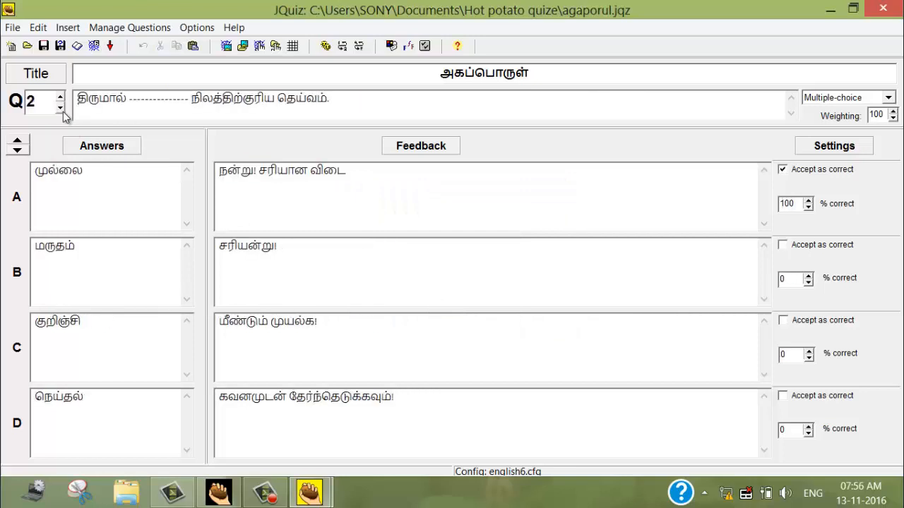
{"action": "left_click", "coordinate": [63, 111]}
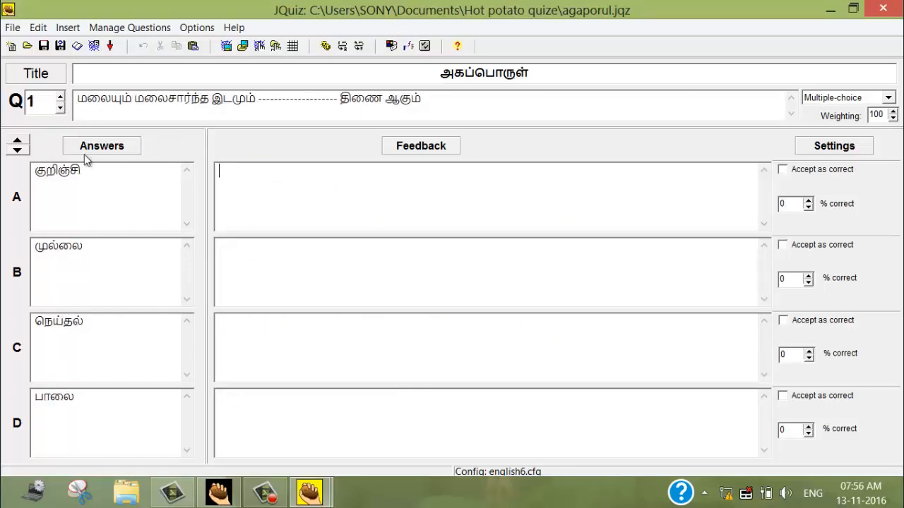
{"action": "left_click", "coordinate": [784, 170]}
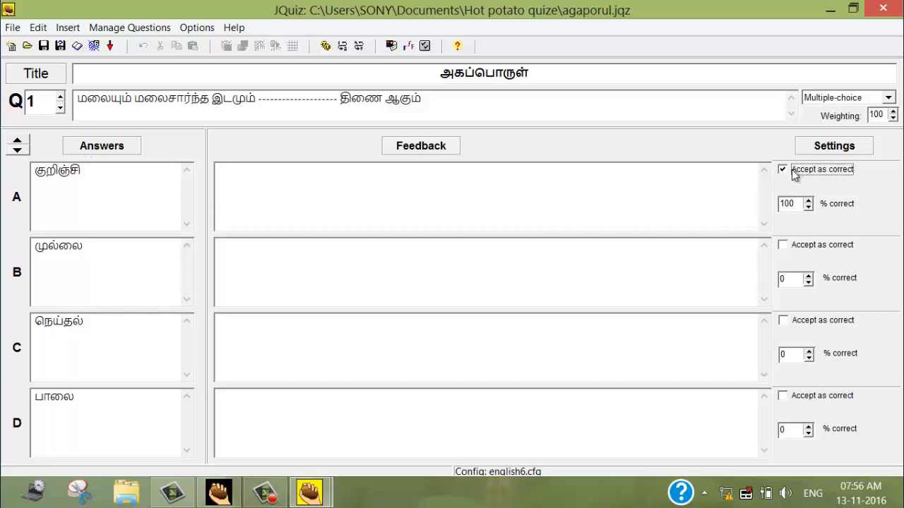
Go to question 5 and mark answer C, "கருப்பொருள்", as the correct answer.
{"action": "left_click", "coordinate": [60, 96]}
{"action": "left_click", "coordinate": [60, 96]}
{"action": "left_click", "coordinate": [60, 96]}
{"action": "left_click", "coordinate": [60, 96]}
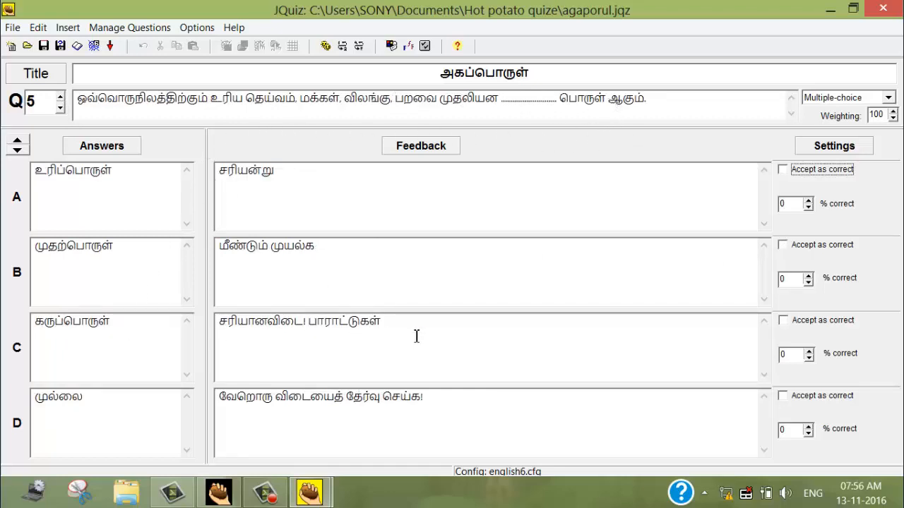
{"action": "left_click", "coordinate": [782, 322]}
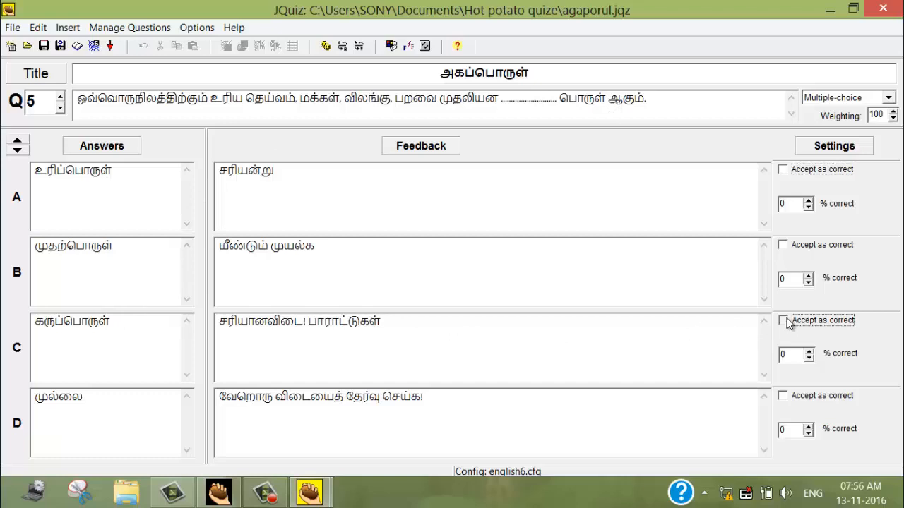
Export the quiz as a standard-format web page named "agapporul.htm" in the "Hot potato quize" folder.
{"action": "left_click", "coordinate": [13, 28]}
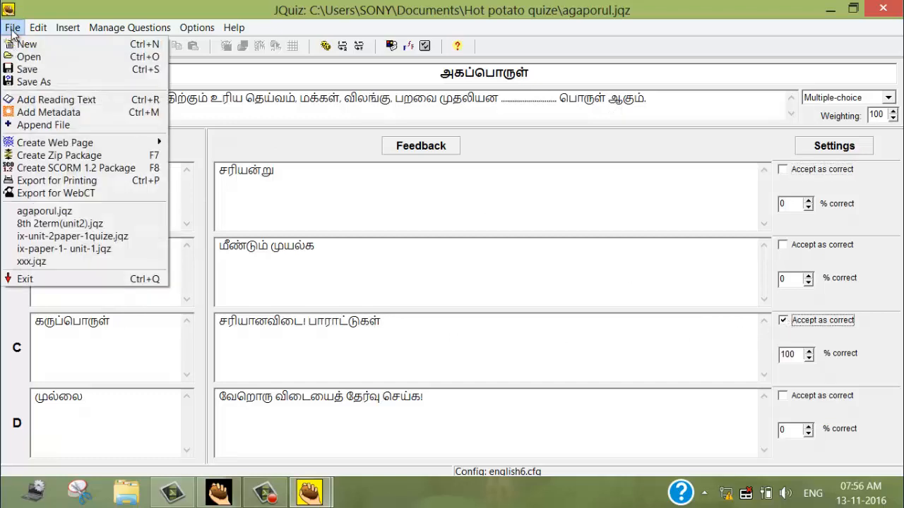
{"action": "mouse_move", "coordinate": [17, 145]}
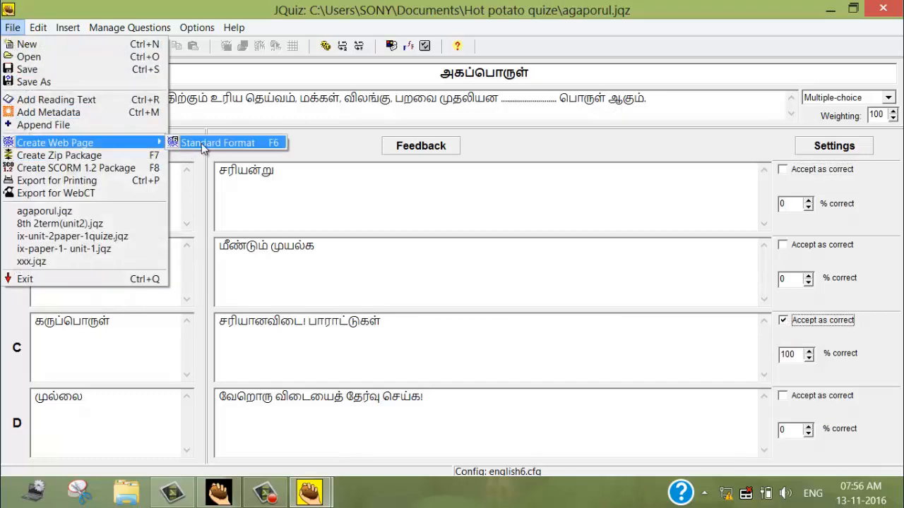
{"action": "left_click", "coordinate": [205, 147]}
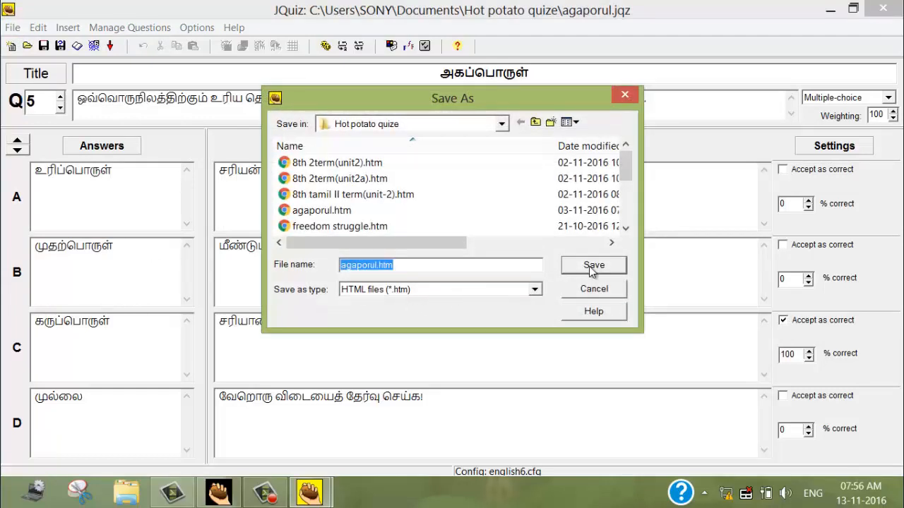
{"action": "left_click", "coordinate": [363, 264]}
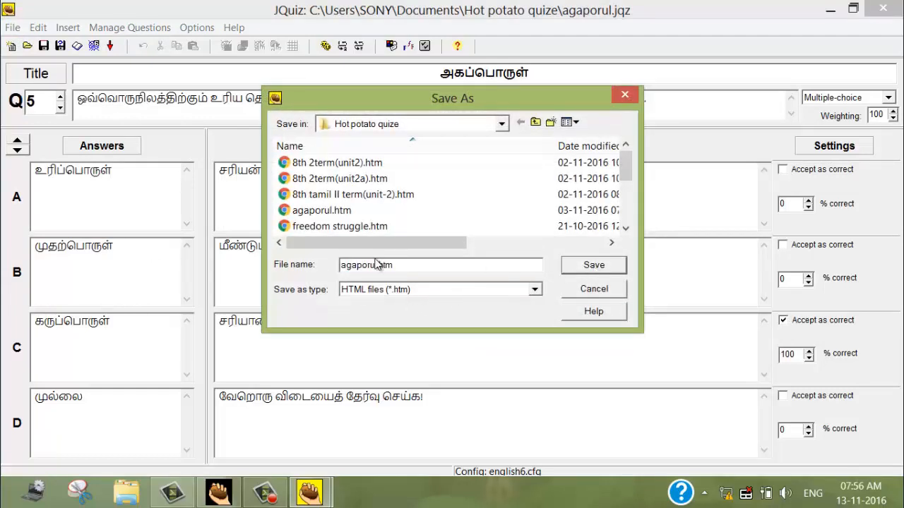
{"action": "type", "text": "p"}
{"action": "left_click", "coordinate": [581, 269]}
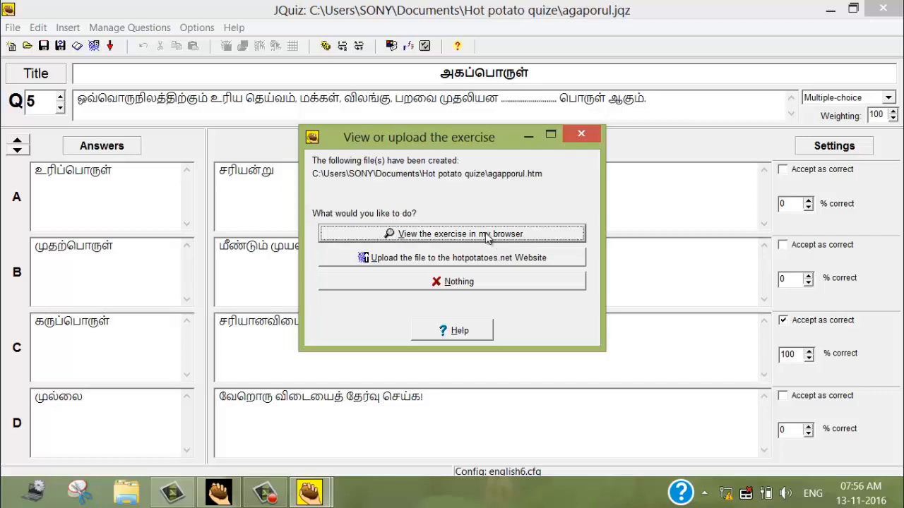
View the exported exercise in the browser and answer its first question with "கருப்பொருள்".
{"action": "left_click", "coordinate": [485, 235]}
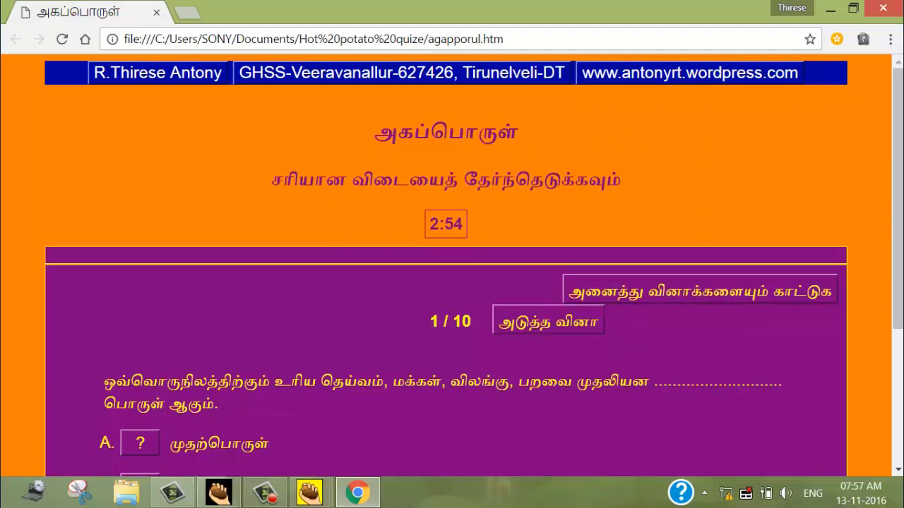
{"action": "scroll", "coordinate": [610, 349], "scroll_direction": "down", "scroll_amount": 3}
{"action": "scroll", "coordinate": [298, 258], "scroll_direction": "up", "scroll_amount": 1}
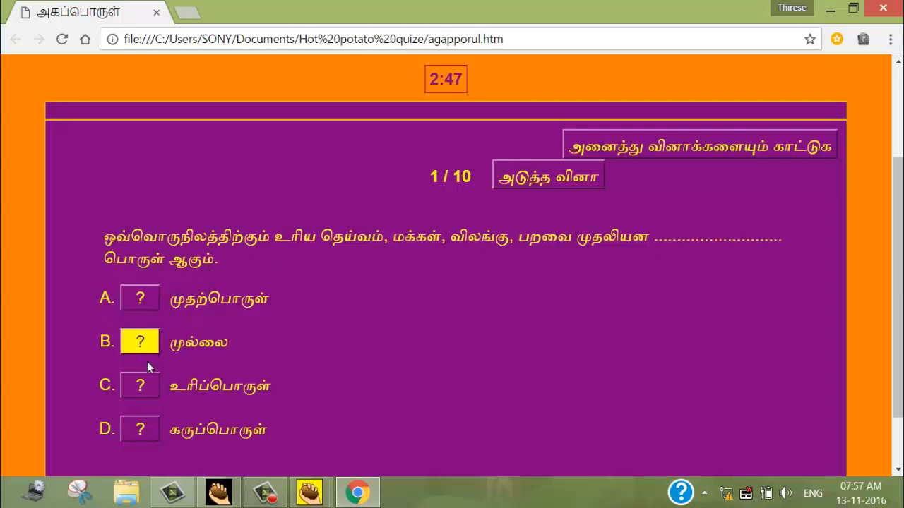
{"action": "left_click", "coordinate": [150, 433]}
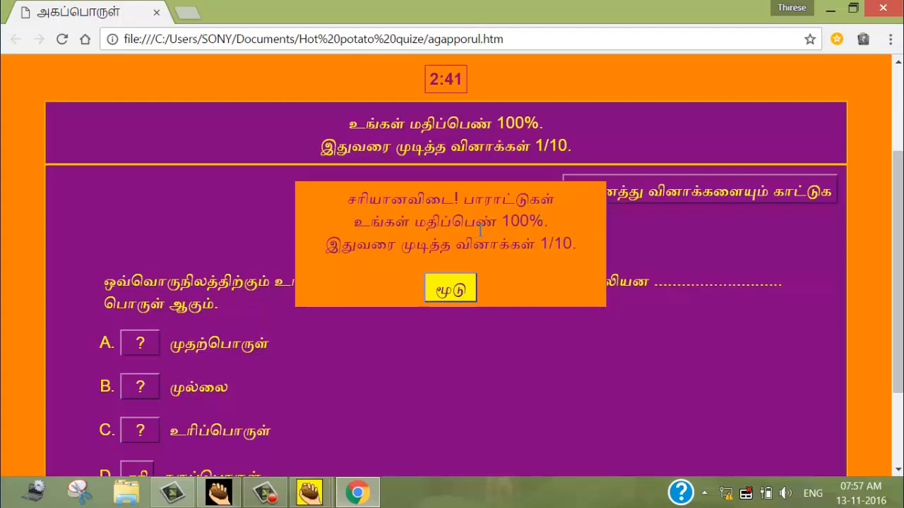
{"action": "left_click", "coordinate": [451, 289]}
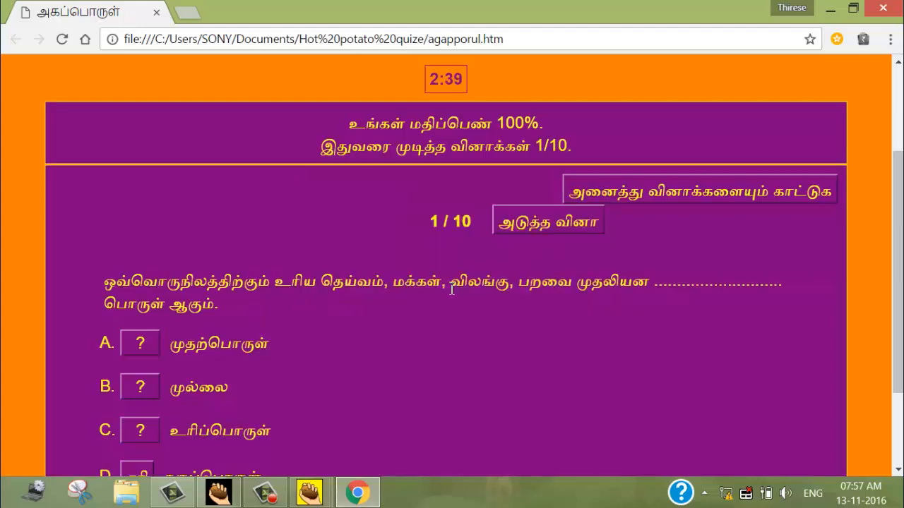
Advance to the second question of the exercise and answer it with "பாலை".
{"action": "left_click", "coordinate": [556, 229]}
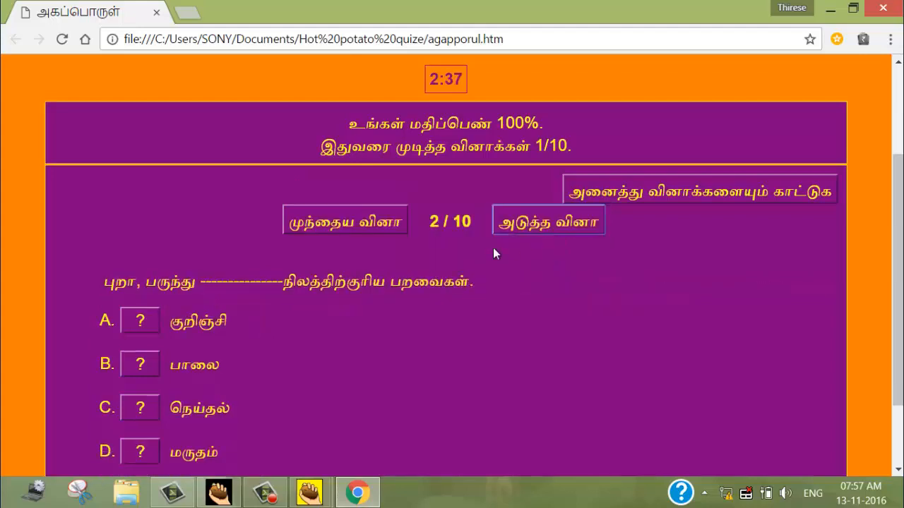
{"action": "left_click", "coordinate": [145, 370]}
{"action": "left_click", "coordinate": [445, 293]}
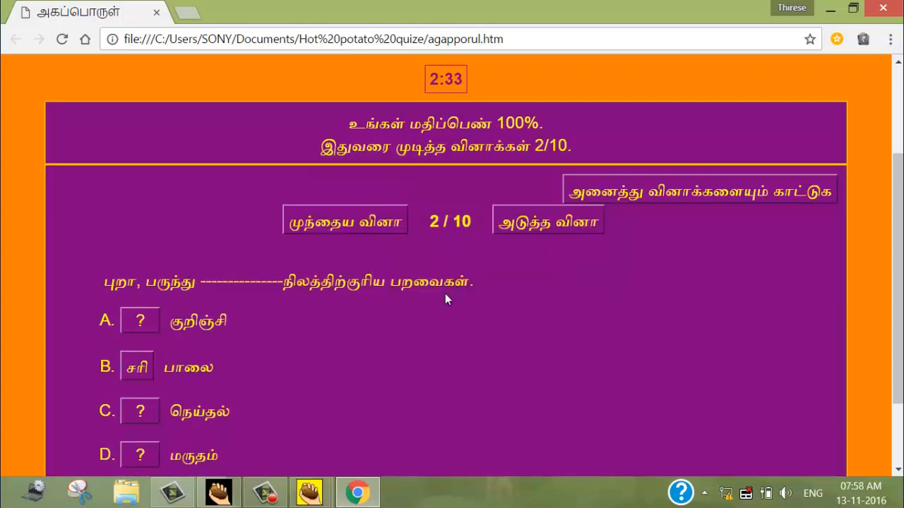
Advance to the third question and test its feedback by answering "முல்லை" and "கைக்கிளை".
{"action": "left_click", "coordinate": [520, 227]}
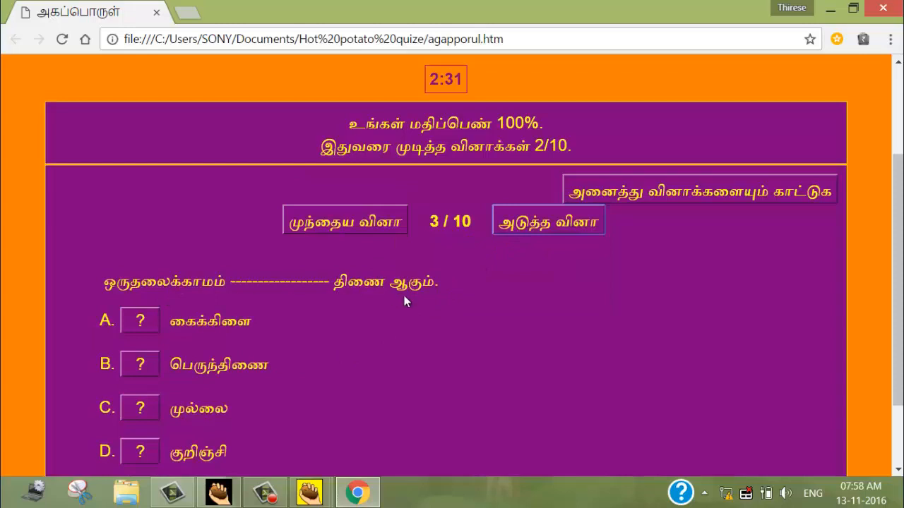
{"action": "scroll", "coordinate": [390, 310], "scroll_direction": "down", "scroll_amount": 2}
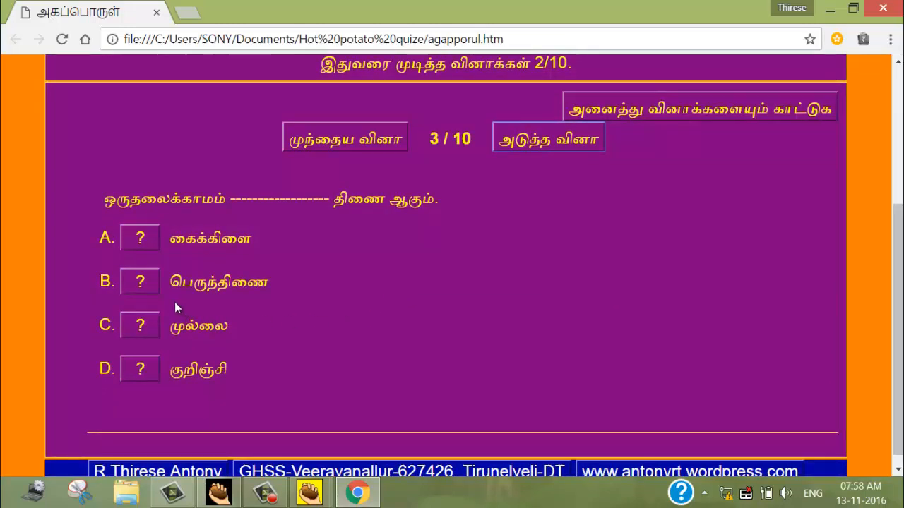
{"action": "left_click", "coordinate": [139, 328]}
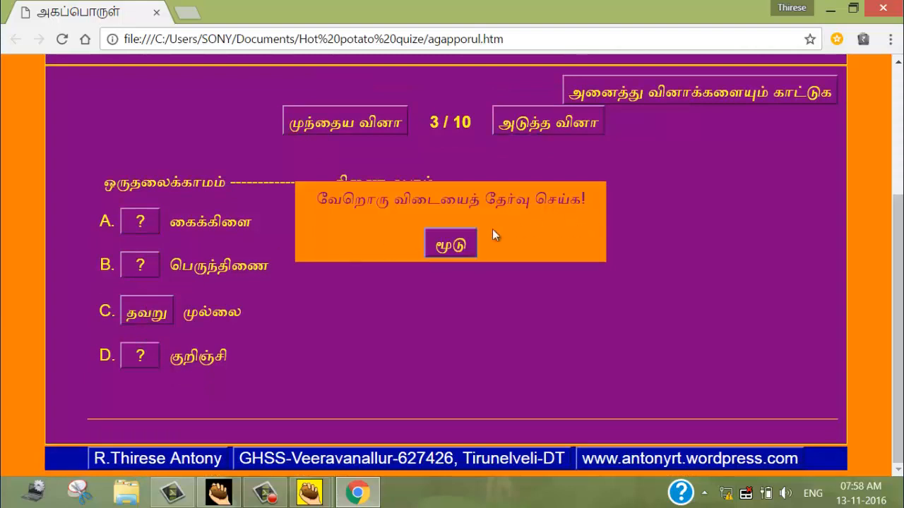
{"action": "left_click", "coordinate": [461, 245]}
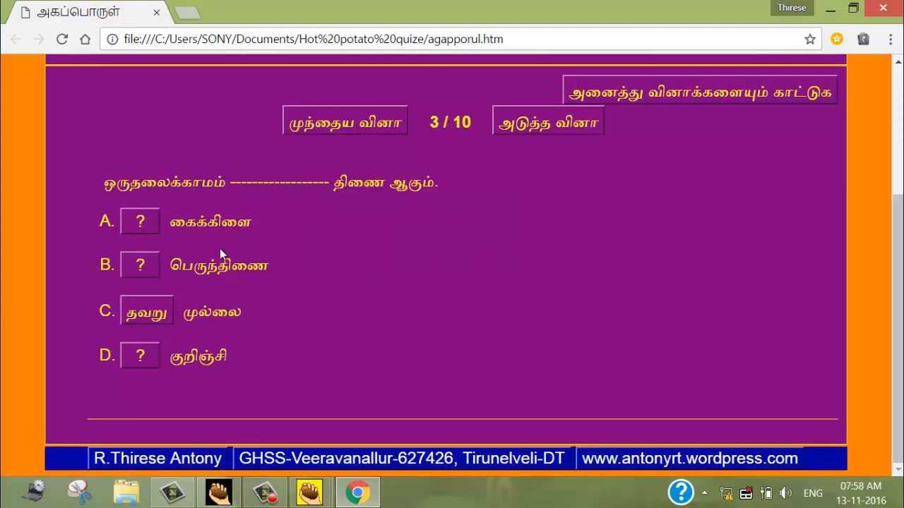
{"action": "left_click", "coordinate": [148, 231]}
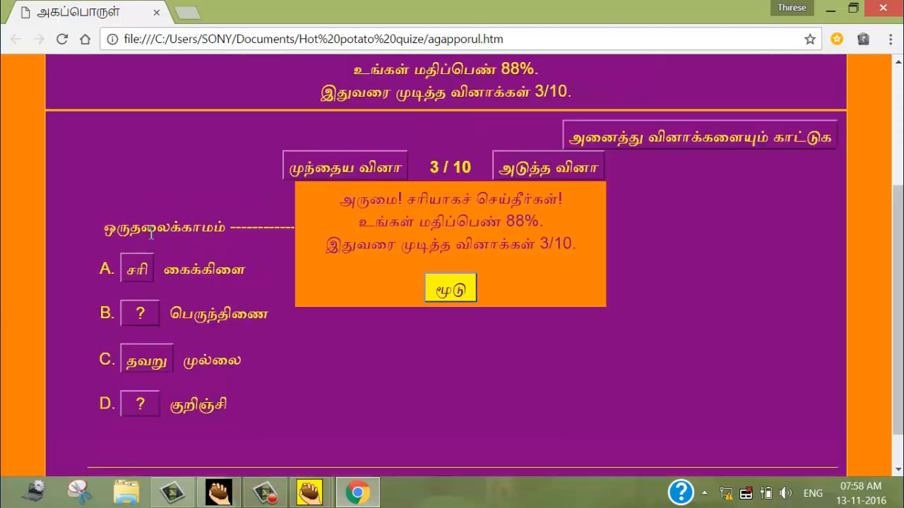
{"action": "left_click", "coordinate": [452, 288]}
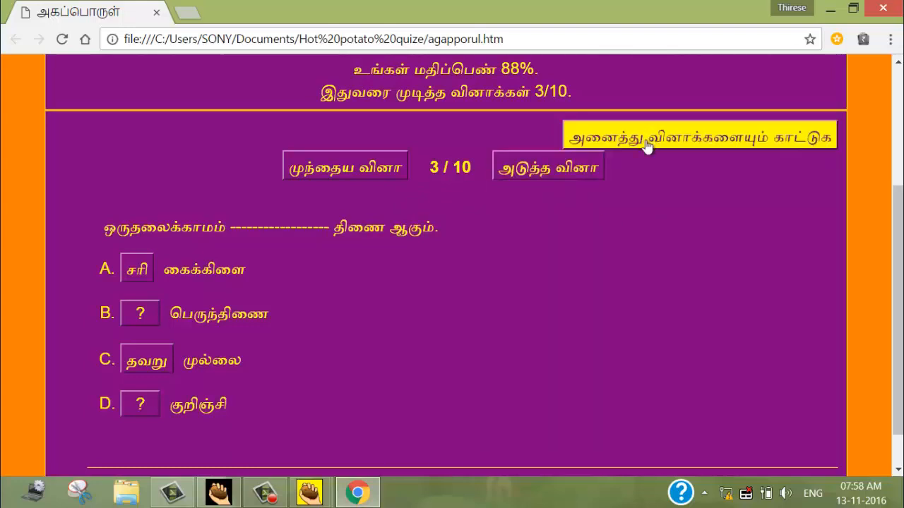
Show all the exercise's questions on one page, review the whole list, and close the browser.
{"action": "left_click", "coordinate": [679, 140]}
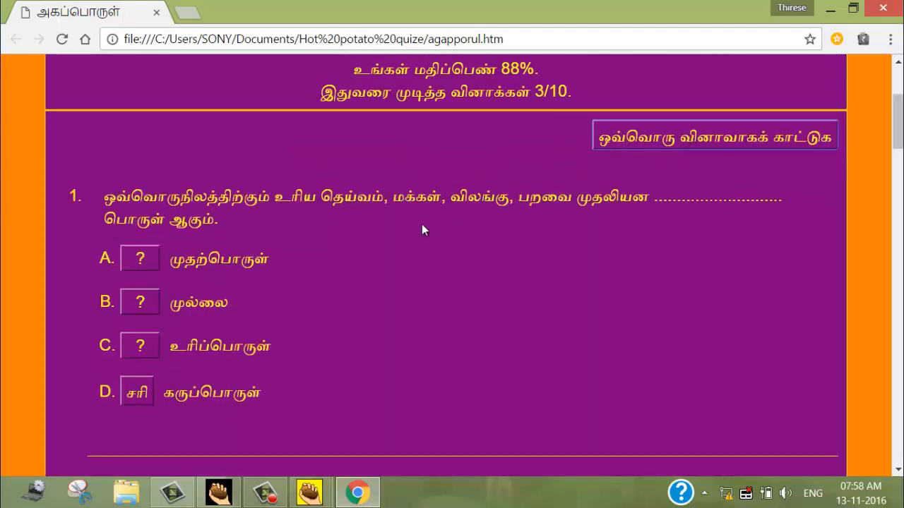
{"action": "scroll", "coordinate": [408, 230], "scroll_direction": "down", "scroll_amount": 15}
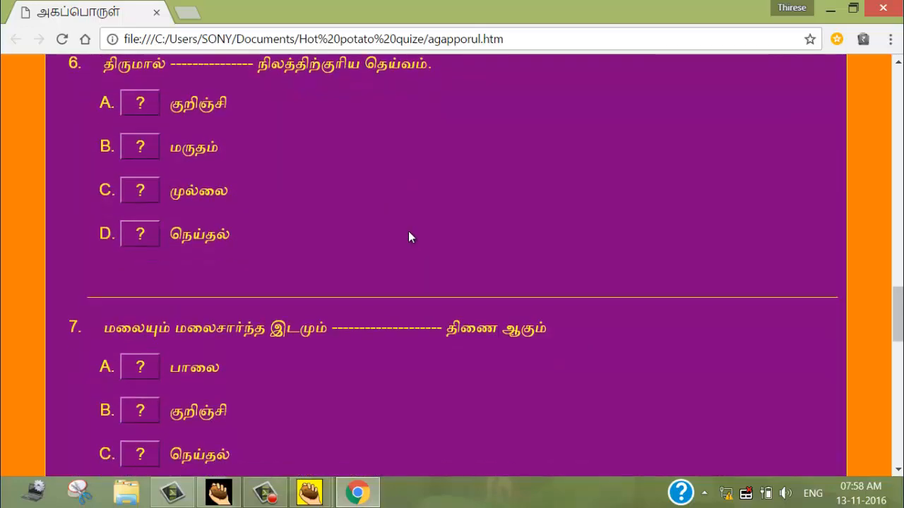
{"action": "scroll", "coordinate": [409, 232], "scroll_direction": "down", "scroll_amount": 12}
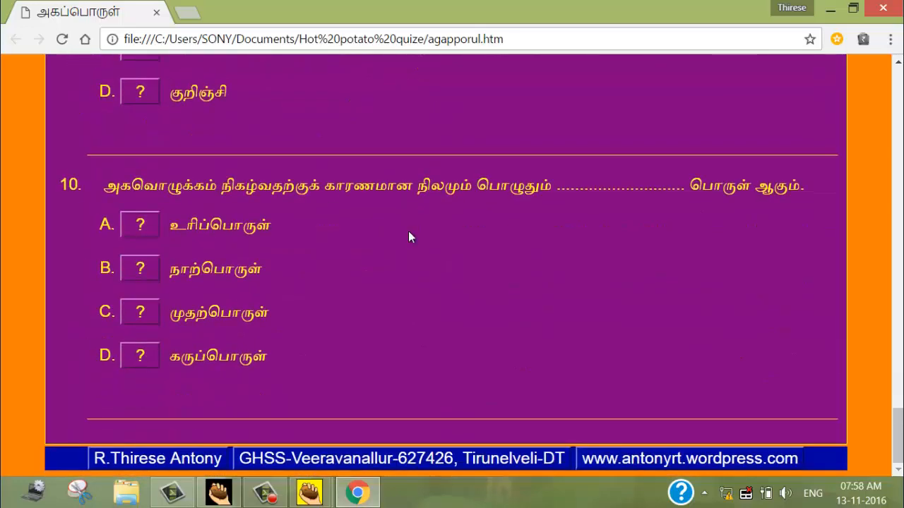
{"action": "scroll", "coordinate": [409, 232], "scroll_direction": "up", "scroll_amount": 12}
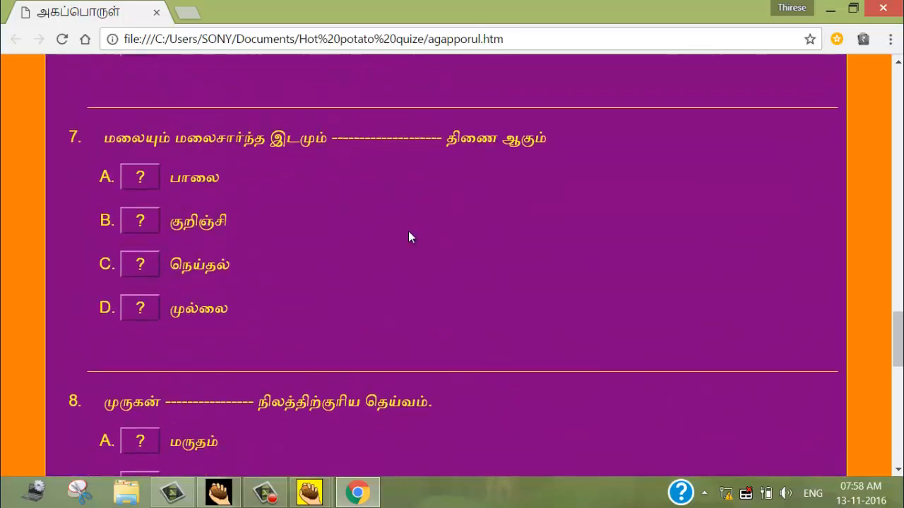
{"action": "scroll", "coordinate": [409, 232], "scroll_direction": "up", "scroll_amount": 11}
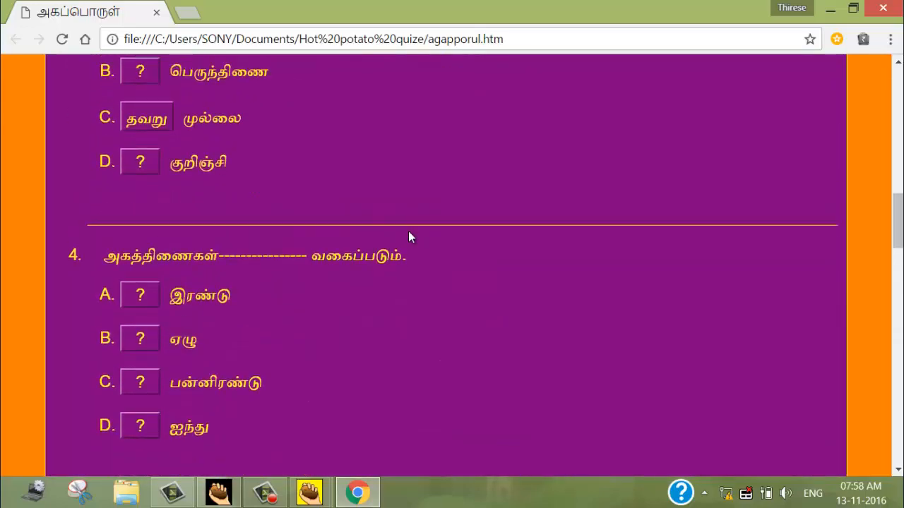
{"action": "scroll", "coordinate": [409, 235], "scroll_direction": "up", "scroll_amount": 10}
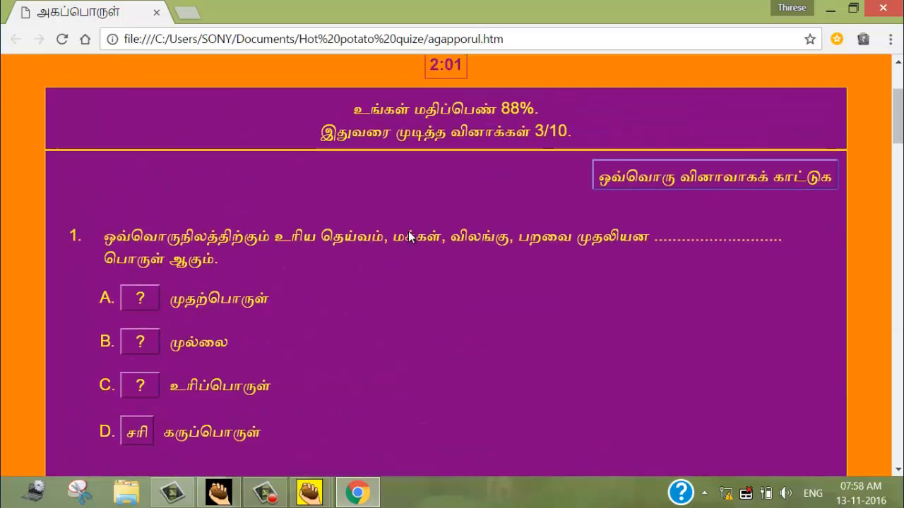
{"action": "scroll", "coordinate": [410, 235], "scroll_direction": "up", "scroll_amount": 2}
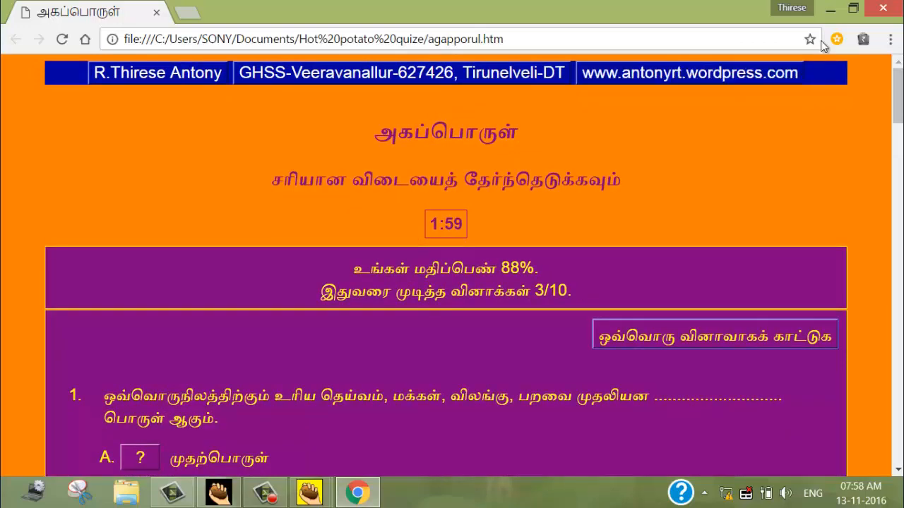
{"action": "left_click", "coordinate": [882, 7]}
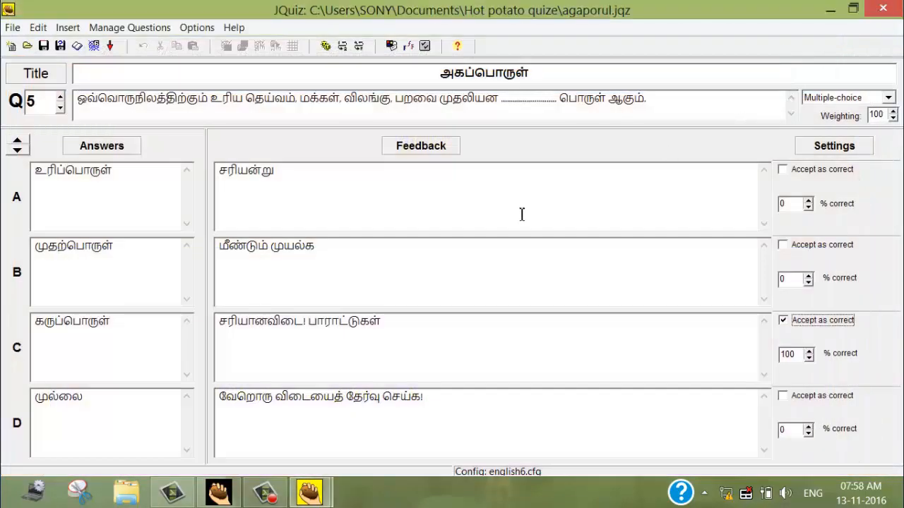